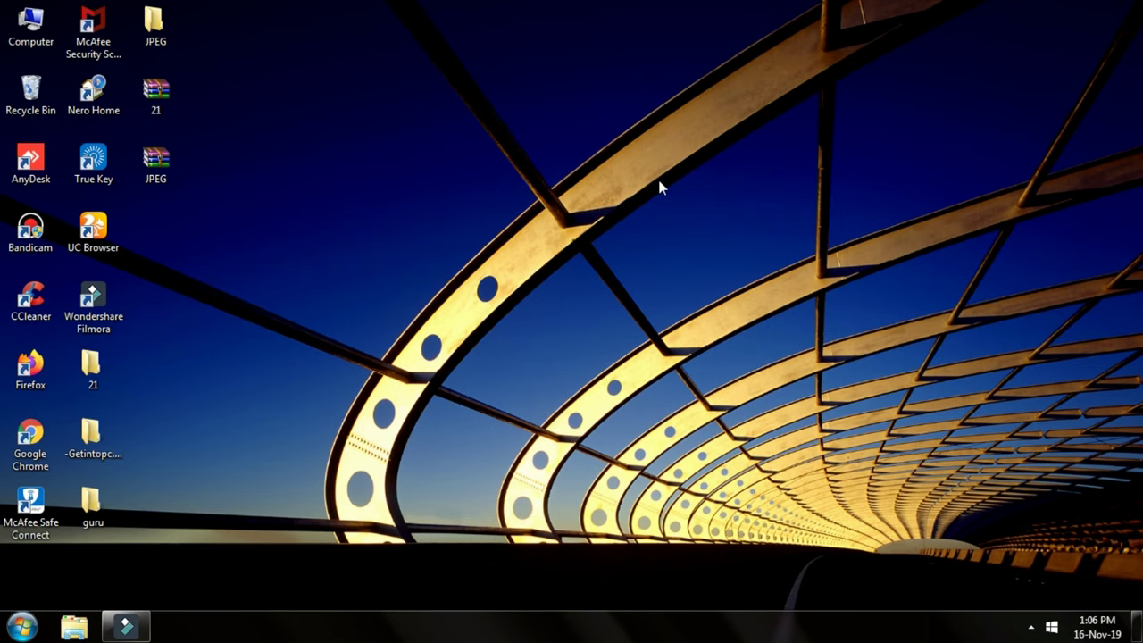
Step: Refresh the desktop and bring up the Start menu's All Programs list
right_click(305, 23)
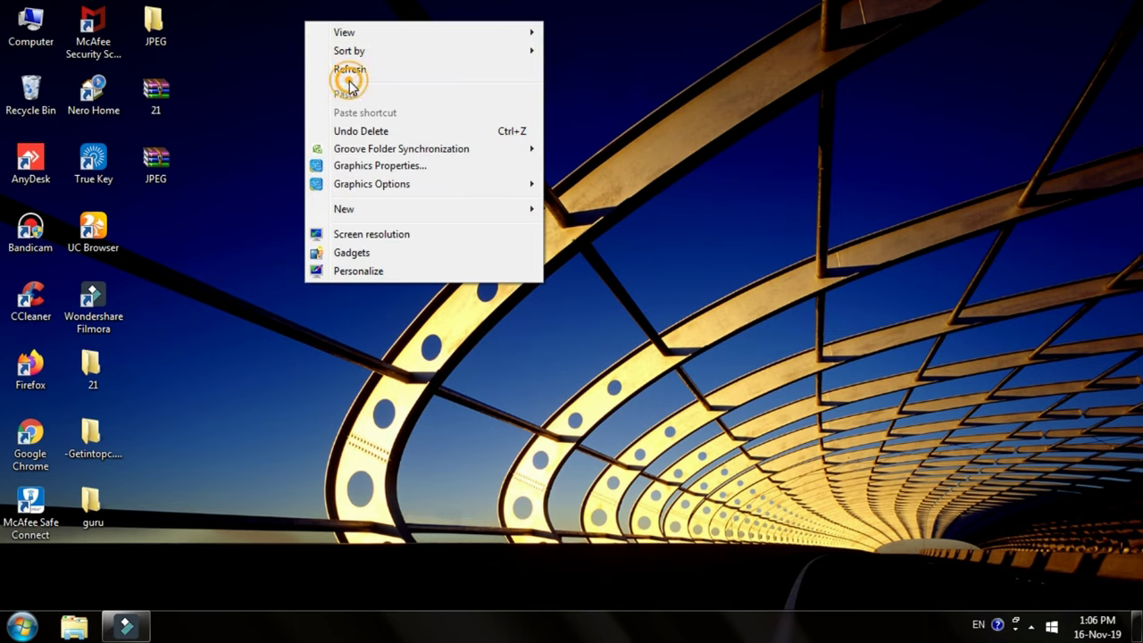
click(349, 69)
click(12, 628)
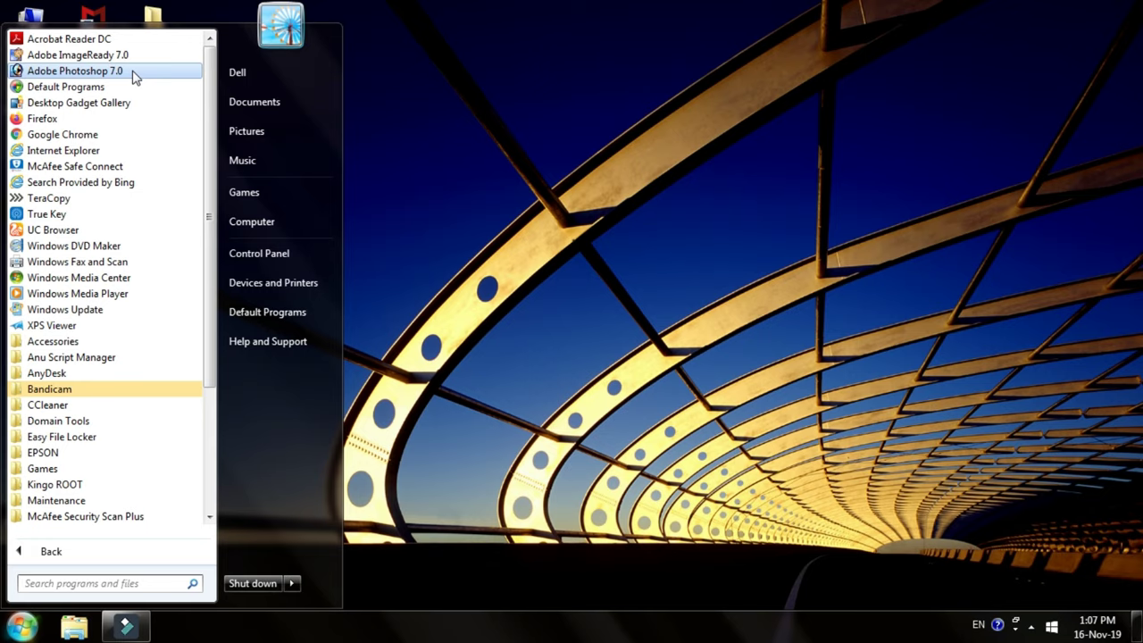
Step: Launch Adobe Photoshop 7.0 from the All Programs list
click(133, 77)
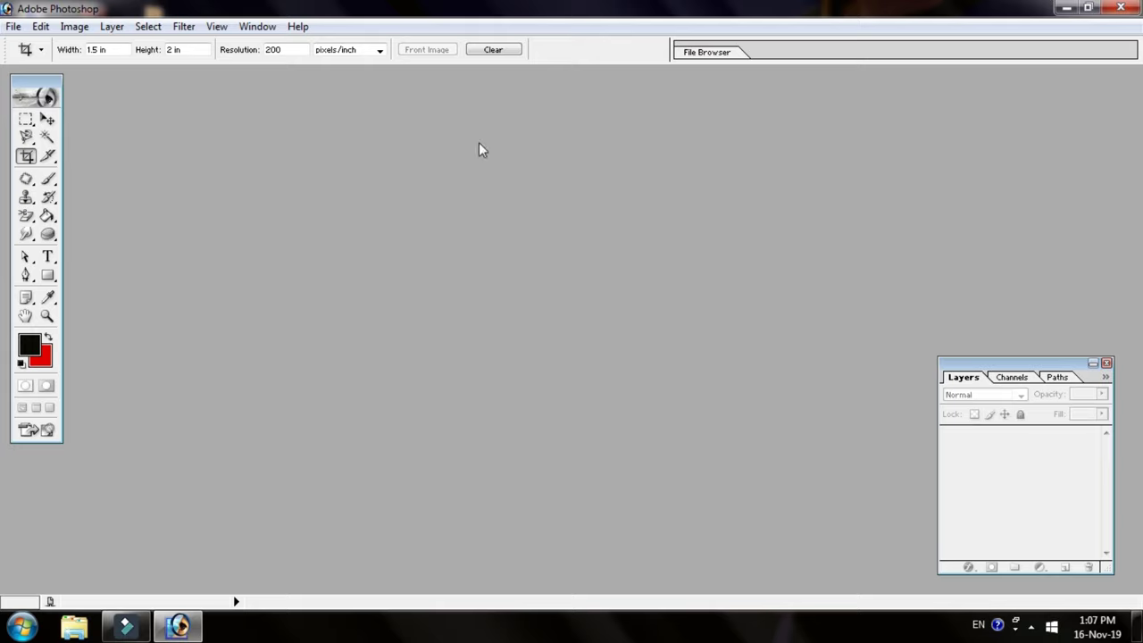
Step: Open the nani_ninnu_kori portrait photo from the Images folder
click(13, 26)
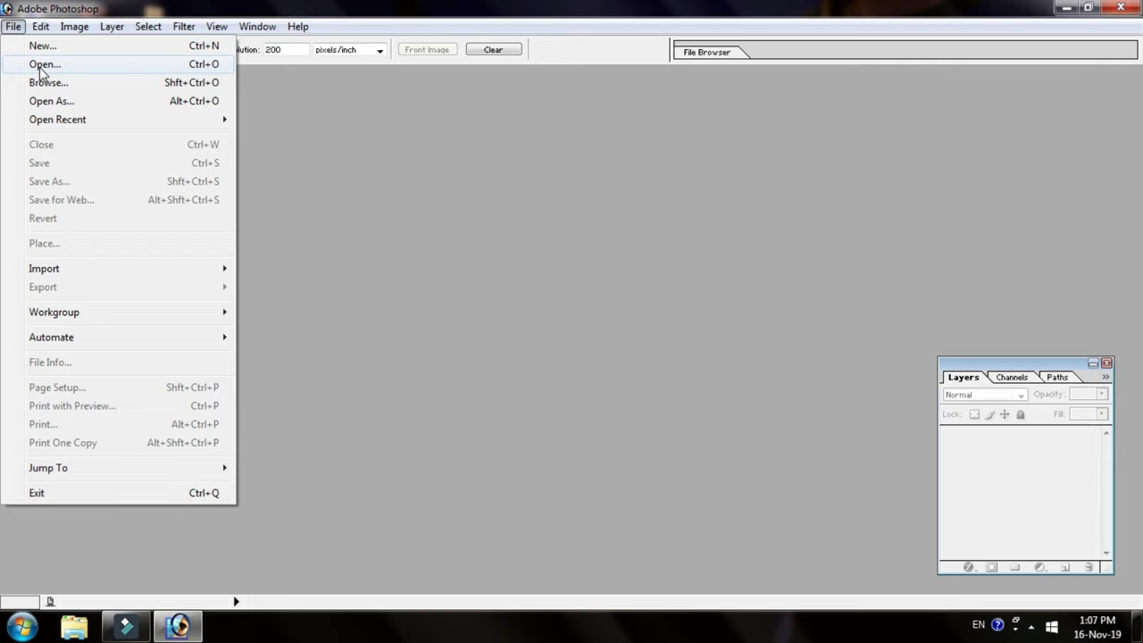
click(12, 27)
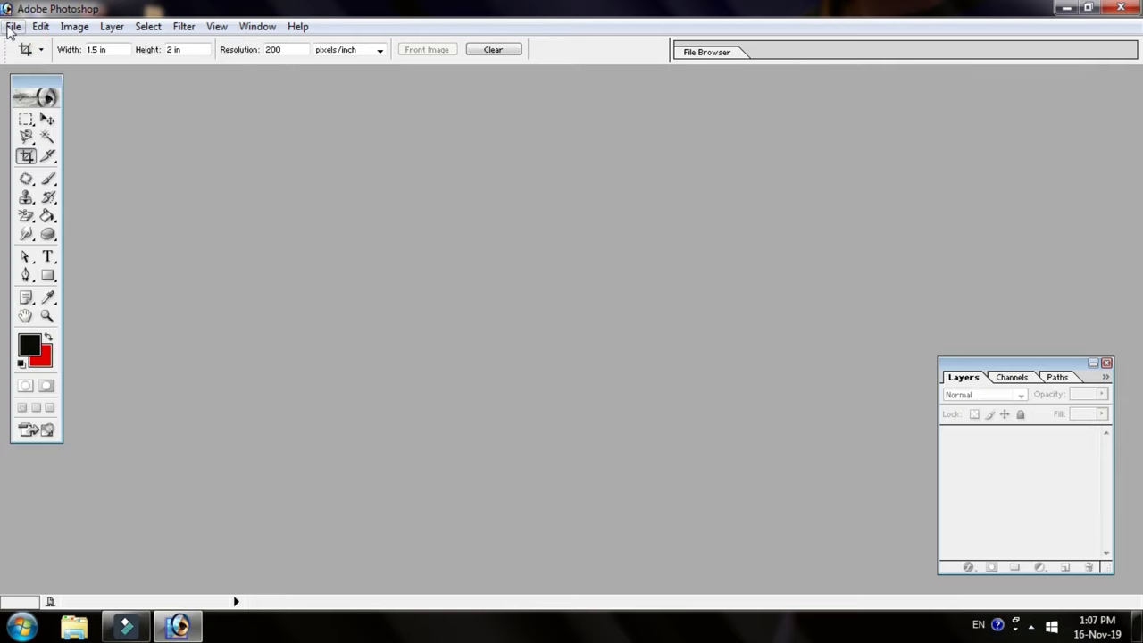
click(13, 26)
click(37, 66)
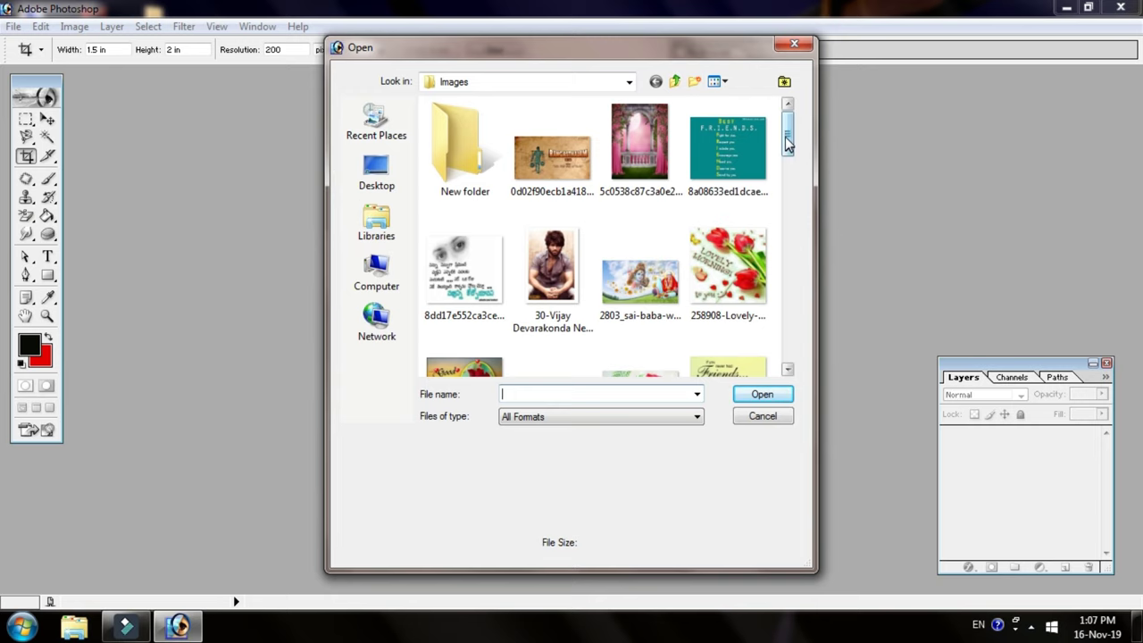
drag(785, 137, 786, 303)
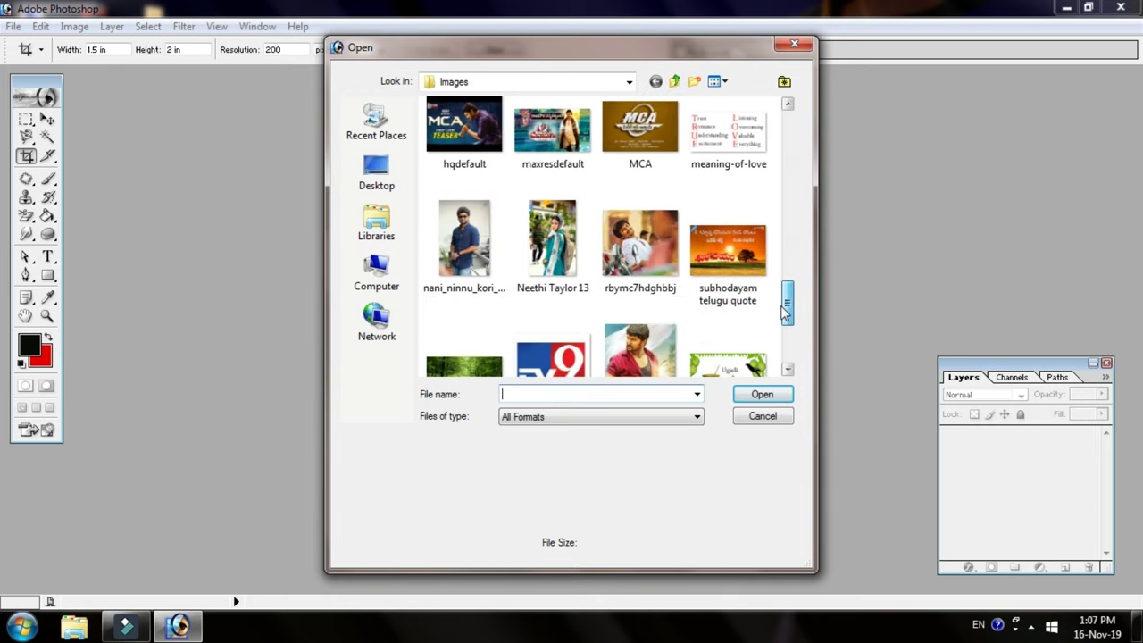
click(464, 254)
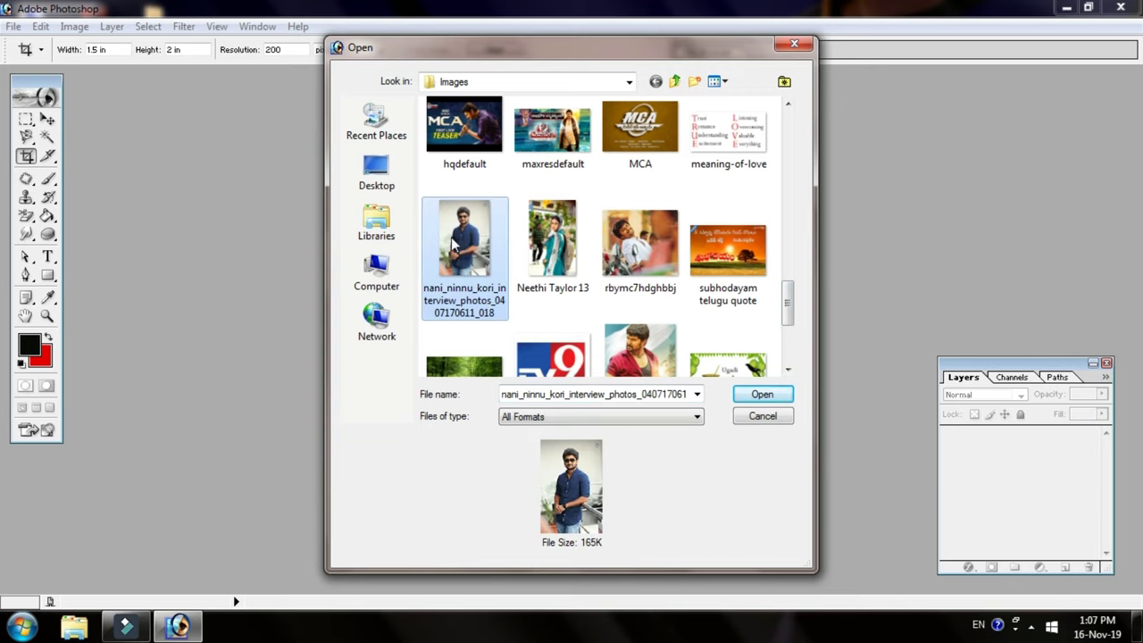
click(760, 394)
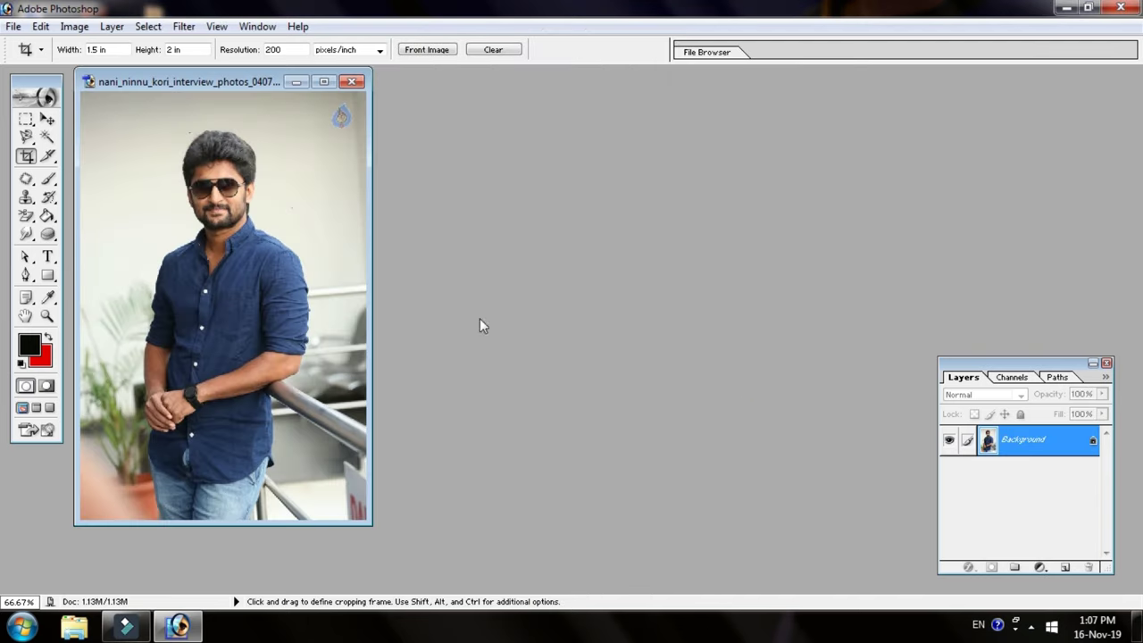
Step: Move the photo's document window right, then partway back left
drag(220, 88, 736, 92)
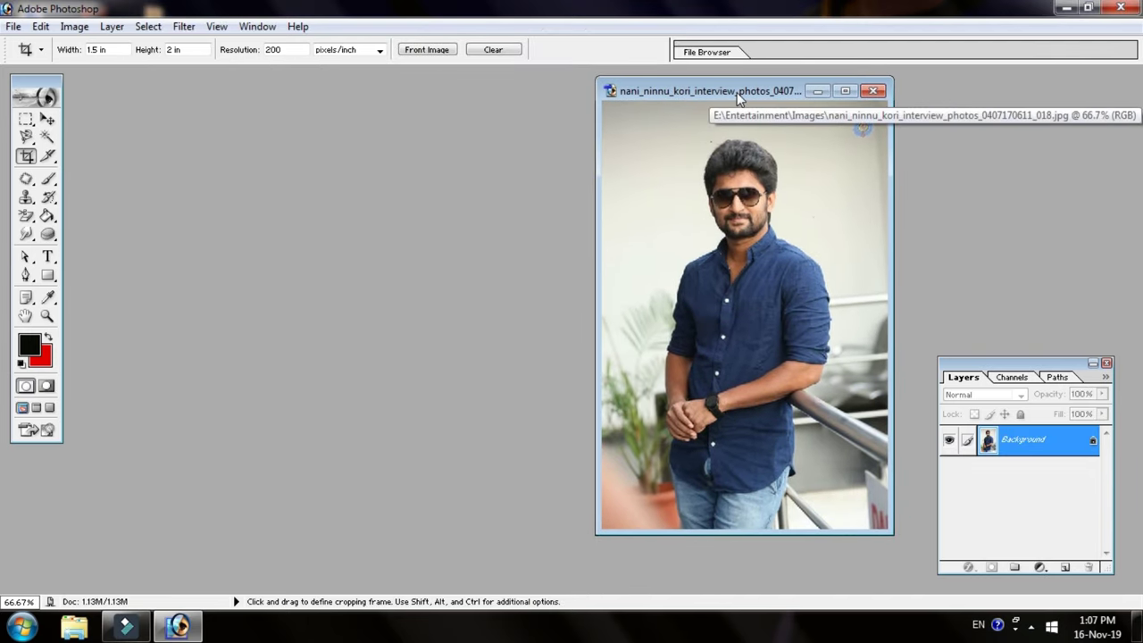
drag(736, 92, 360, 110)
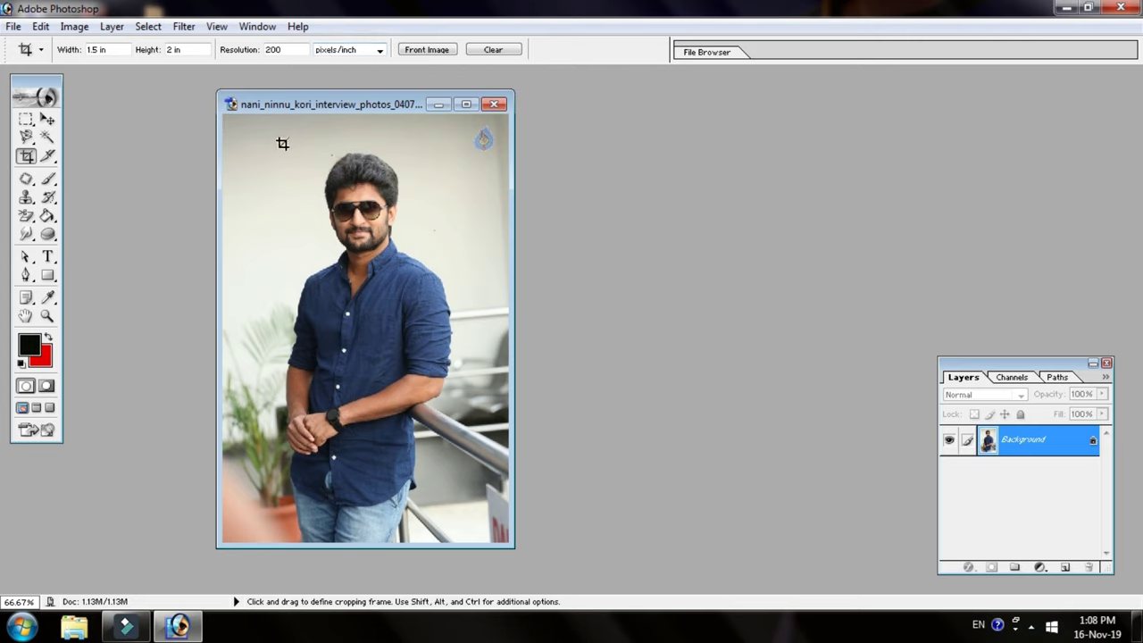
Step: Crop the photo to a 1.5 × 2 in head-and-shoulders portrait at 200 ppi
drag(283, 143, 422, 330)
drag(422, 331, 417, 332)
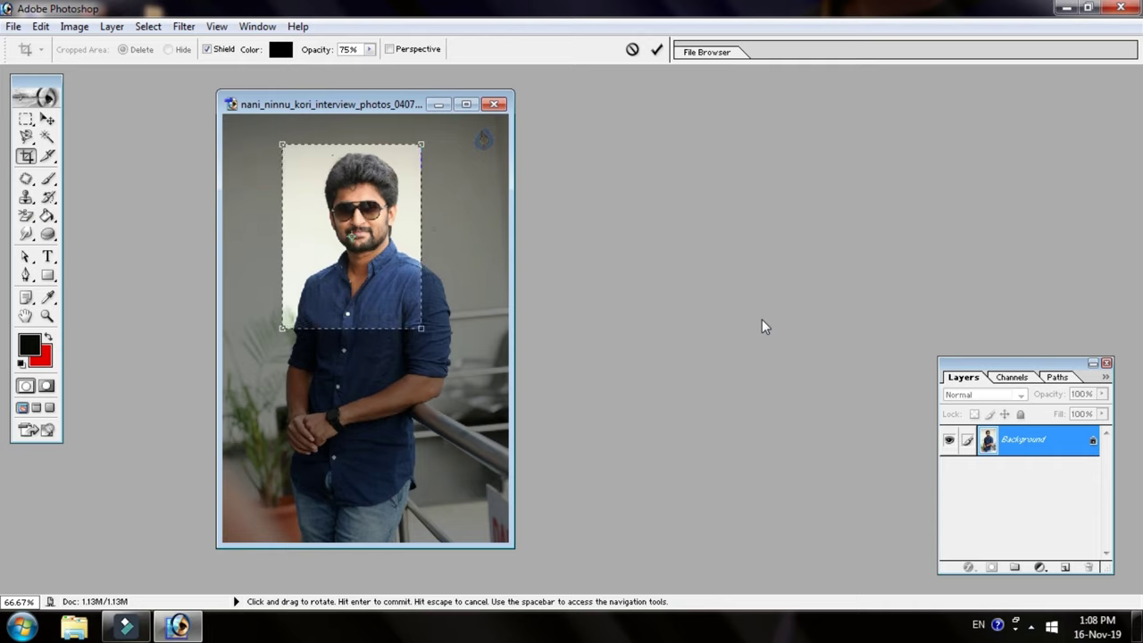
key(Right)
key(Right)
key(Right)
key(Right)
key(Right)
key(Right)
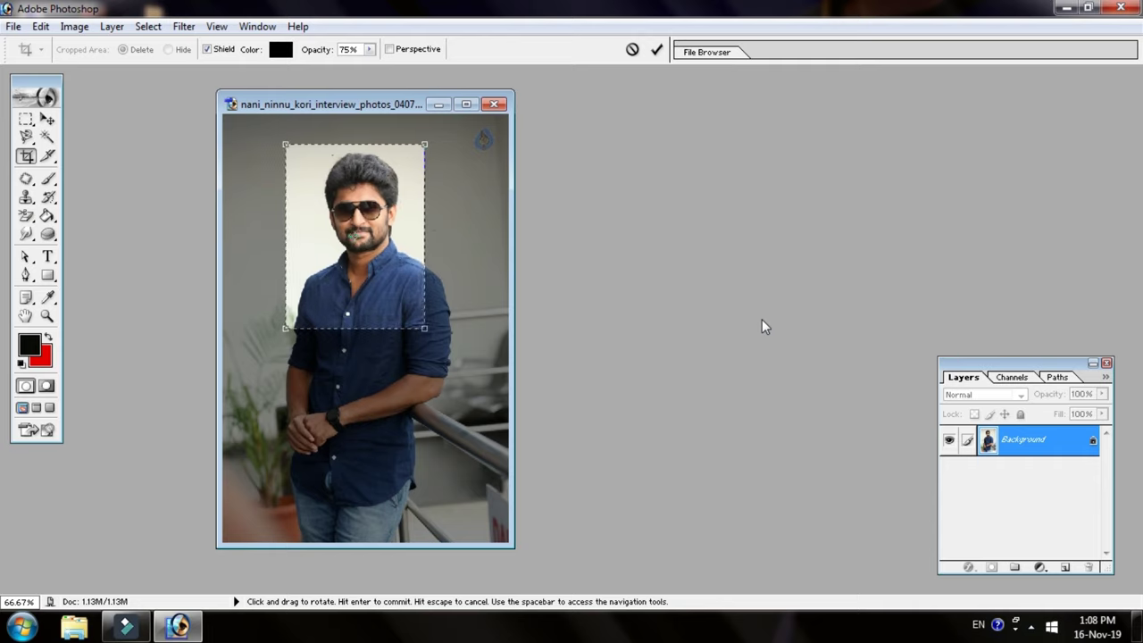
key(Right)
key(Right)
key(Right)
key(Right)
key(Right)
key(Right)
key(Right)
key(Right)
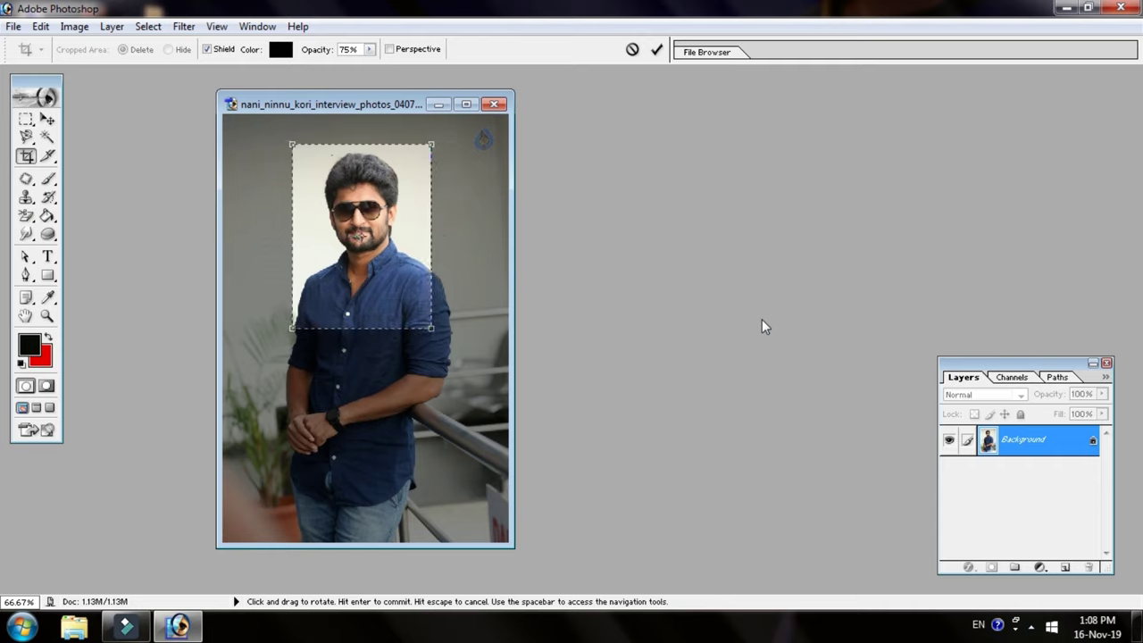
key(Right)
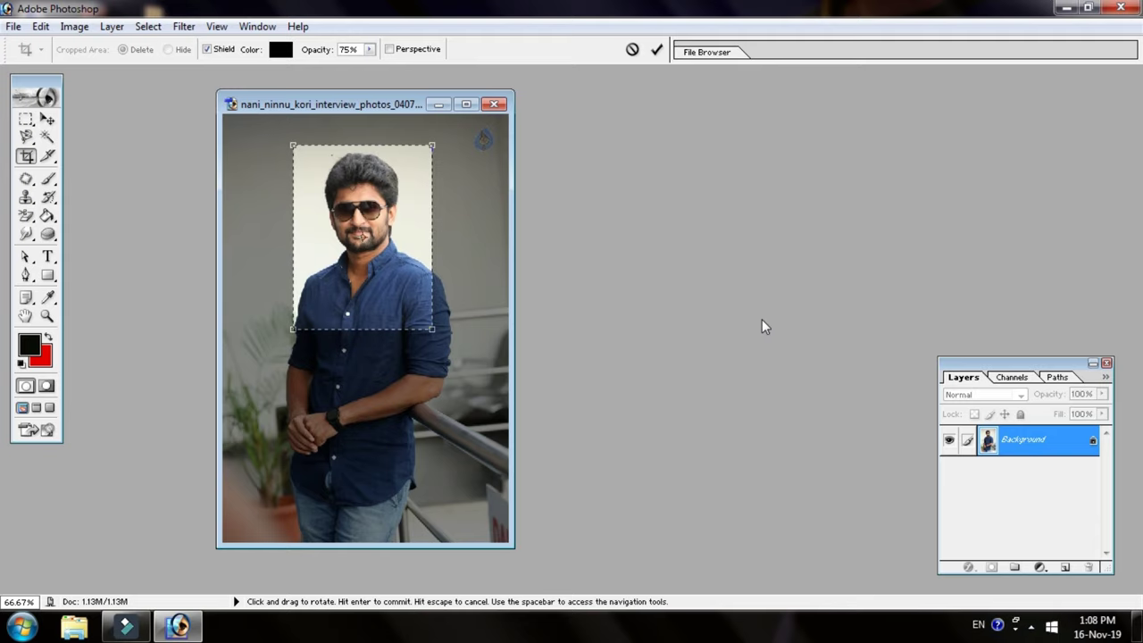
key(Return)
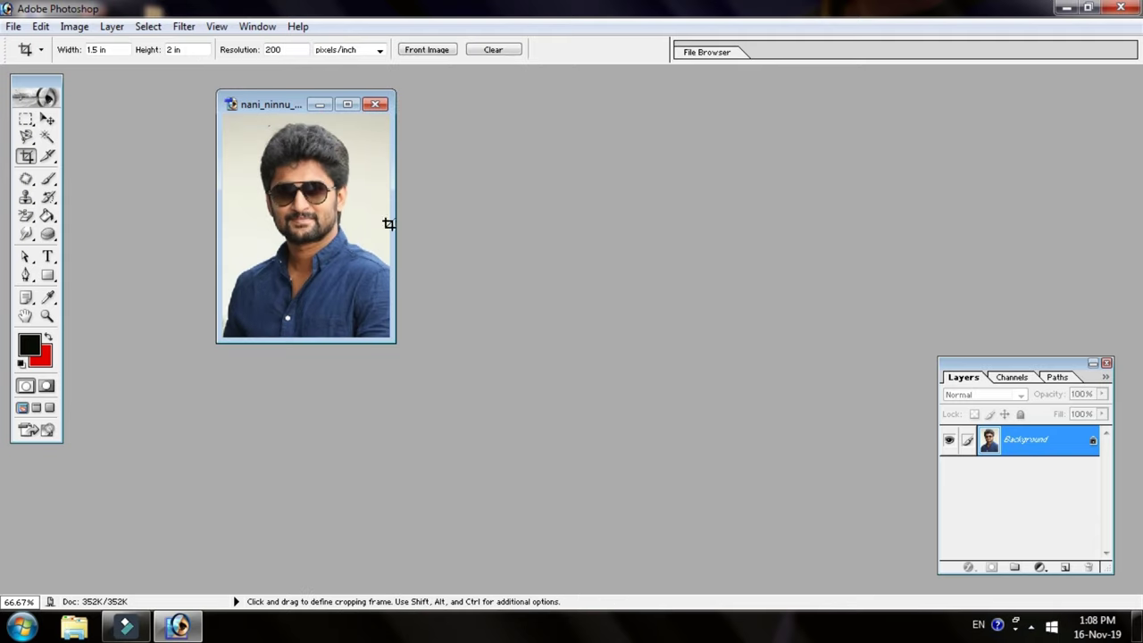
Step: Centre the cropped portrait's window and enlarge it to show grey space around the photo
mouse_move(284, 101)
mouse_down()
mouse_move(592, 122)
mouse_move(594, 111)
mouse_up()
drag(706, 357, 817, 491)
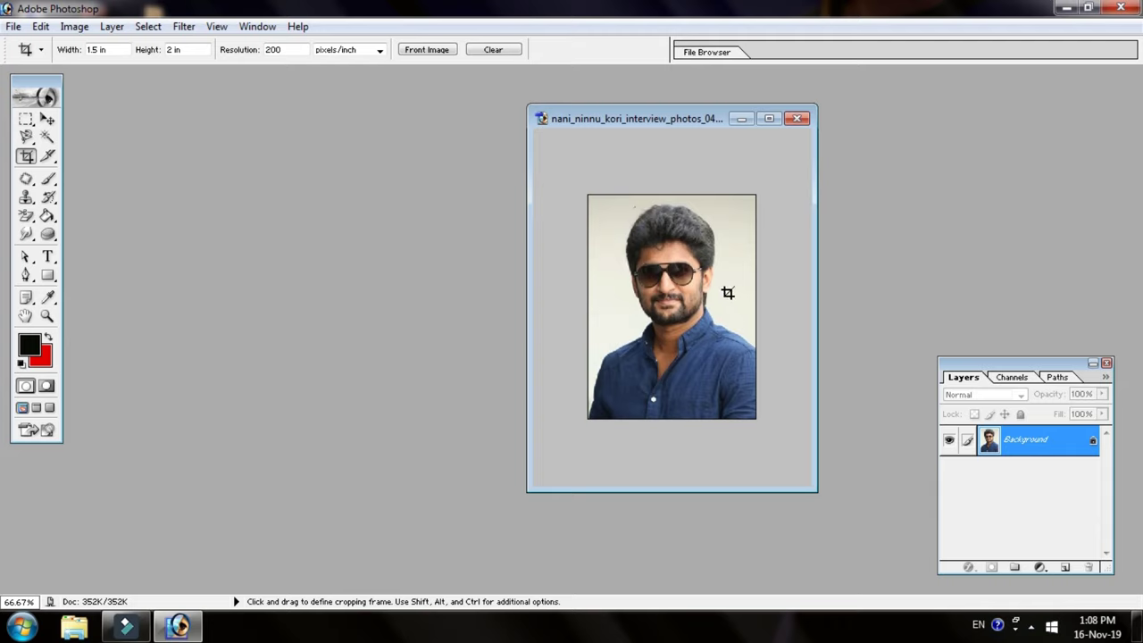
key(ctrl)
Step: Convert the locked Background into editable Layer 0 and start a free transform
double_click(1074, 443)
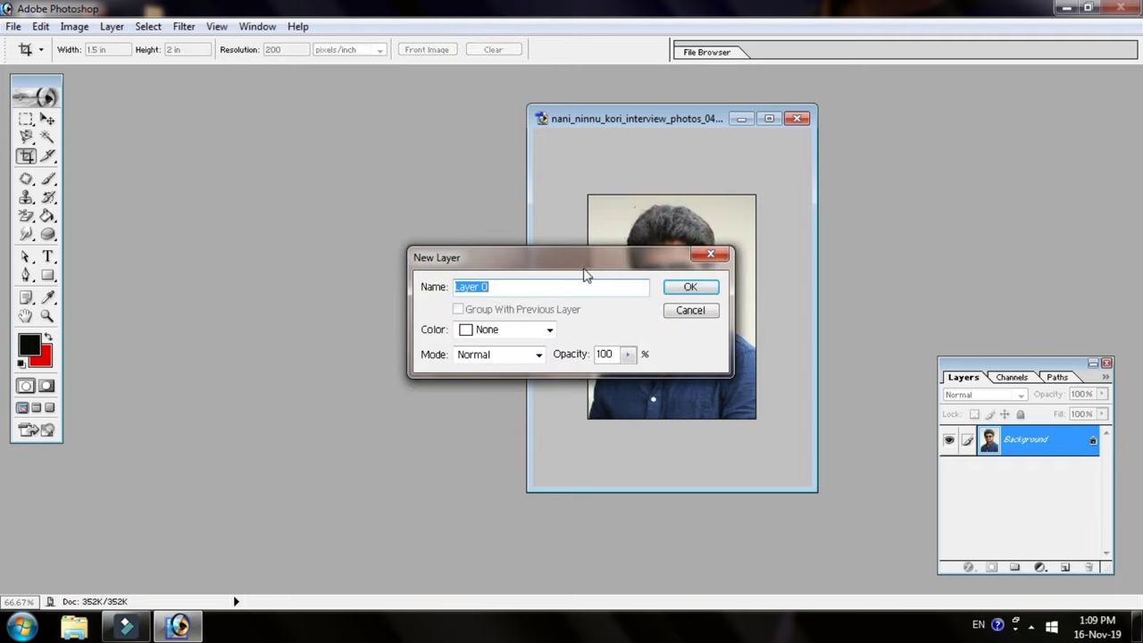
click(691, 287)
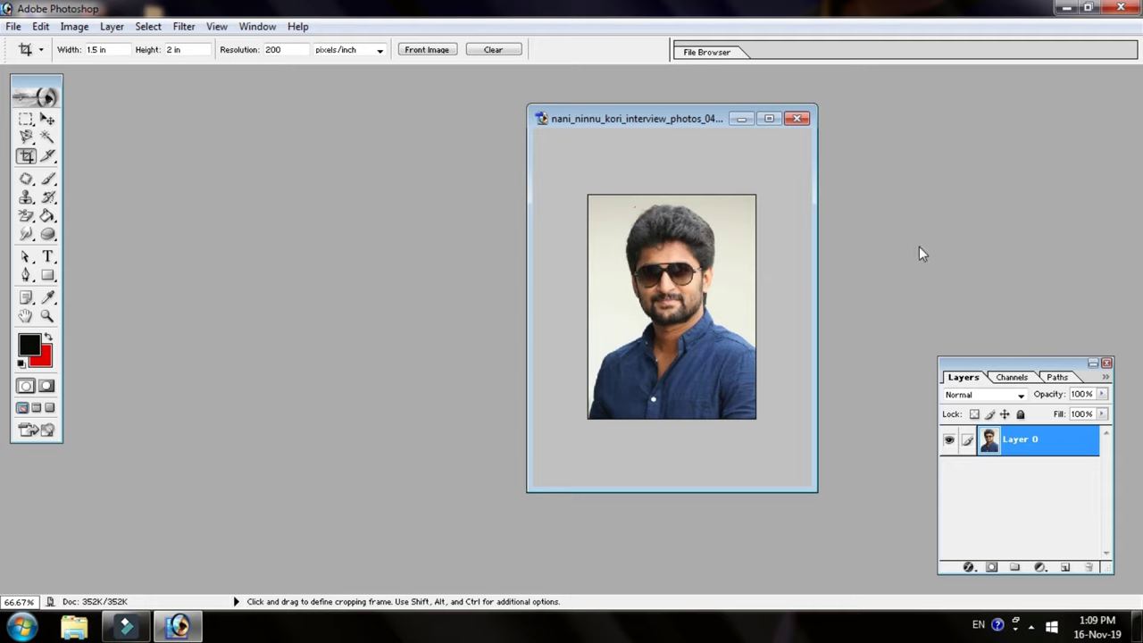
key(ctrl+t)
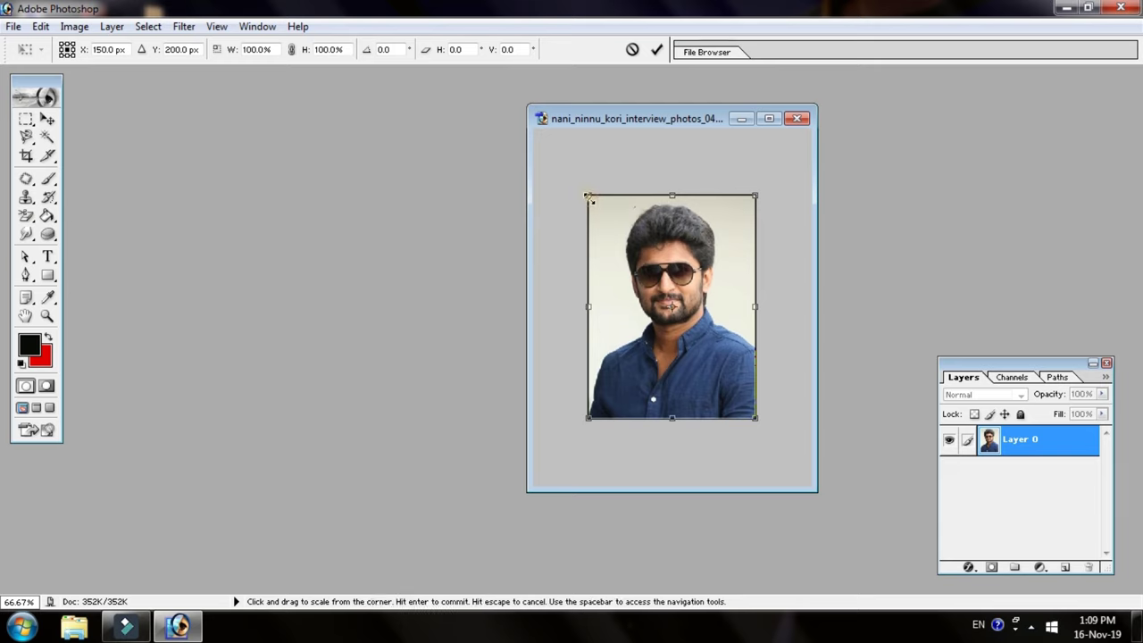
Step: Scale Layer 0 down to about 91% from its corners, leaving a transparent margin
drag(589, 196, 601, 209)
drag(600, 209, 598, 208)
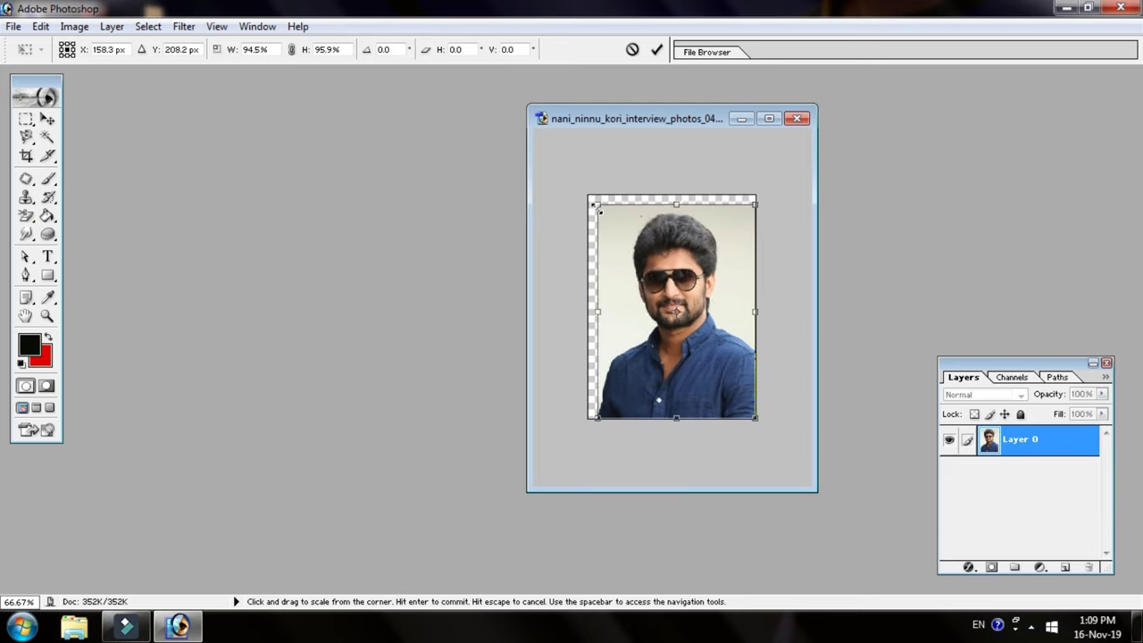
drag(758, 420, 747, 409)
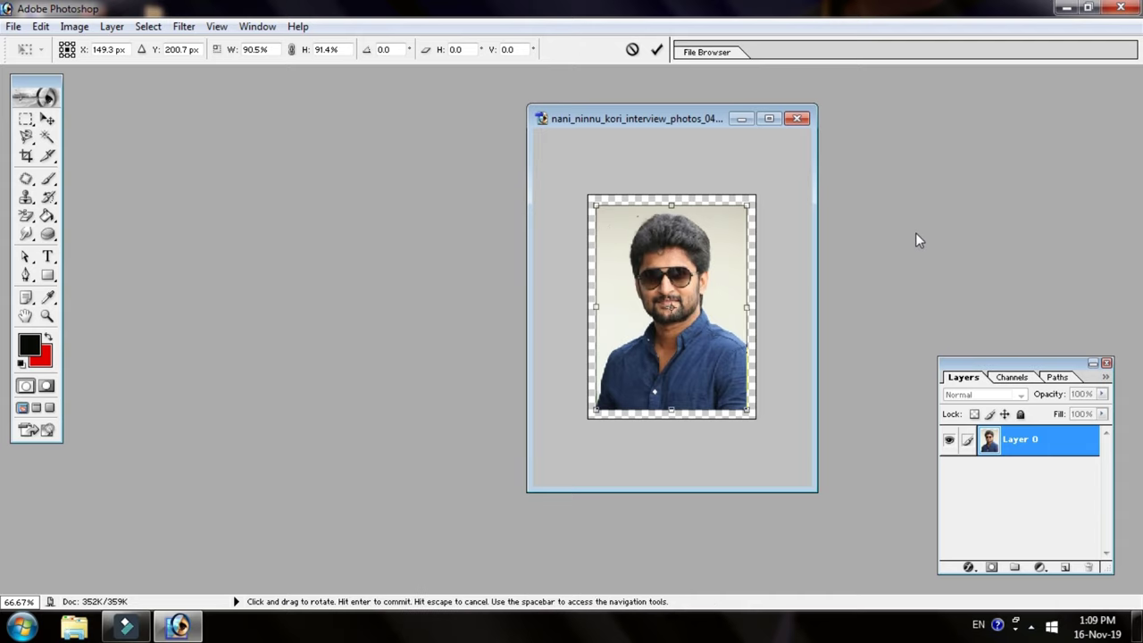
key(Return)
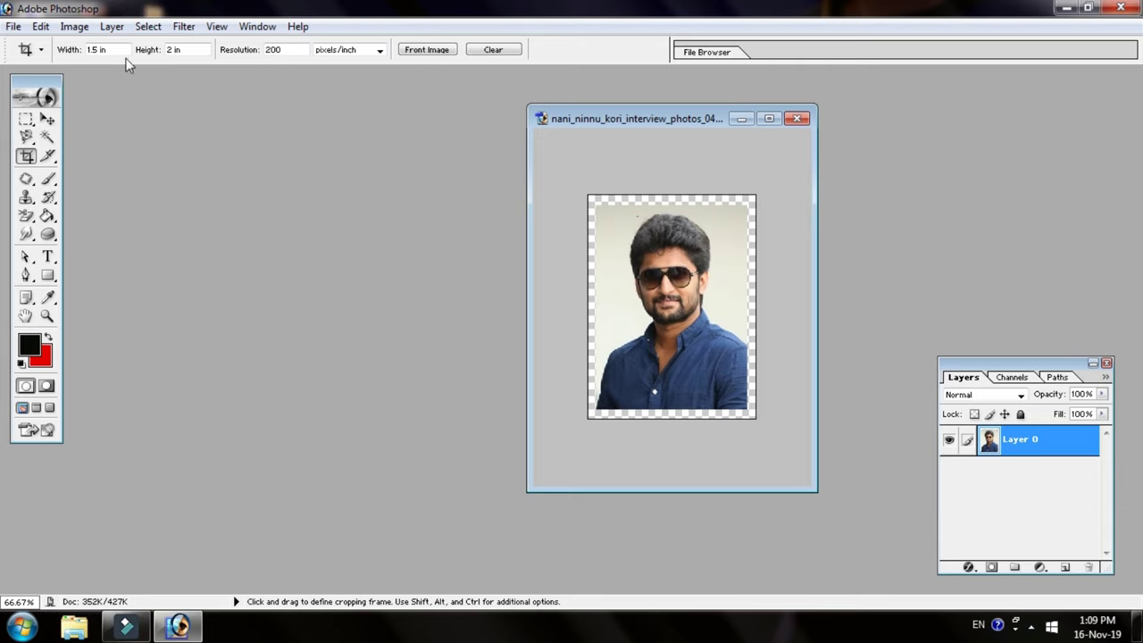
Step: Stroke the portrait with a 5 px near-black border, then shift the window up-right
click(42, 26)
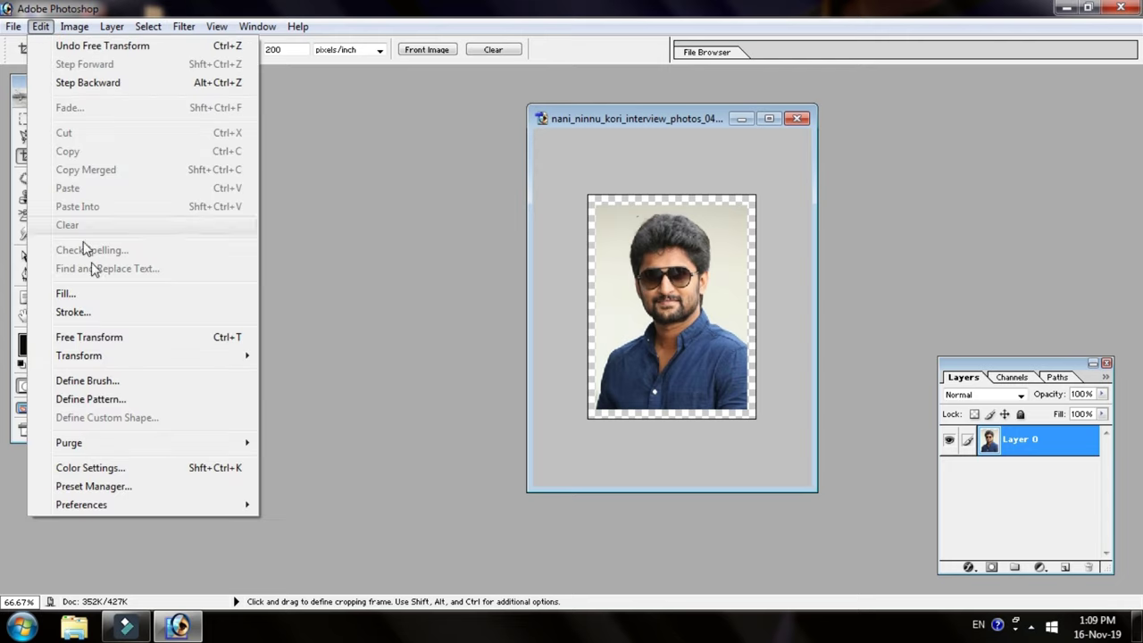
click(71, 312)
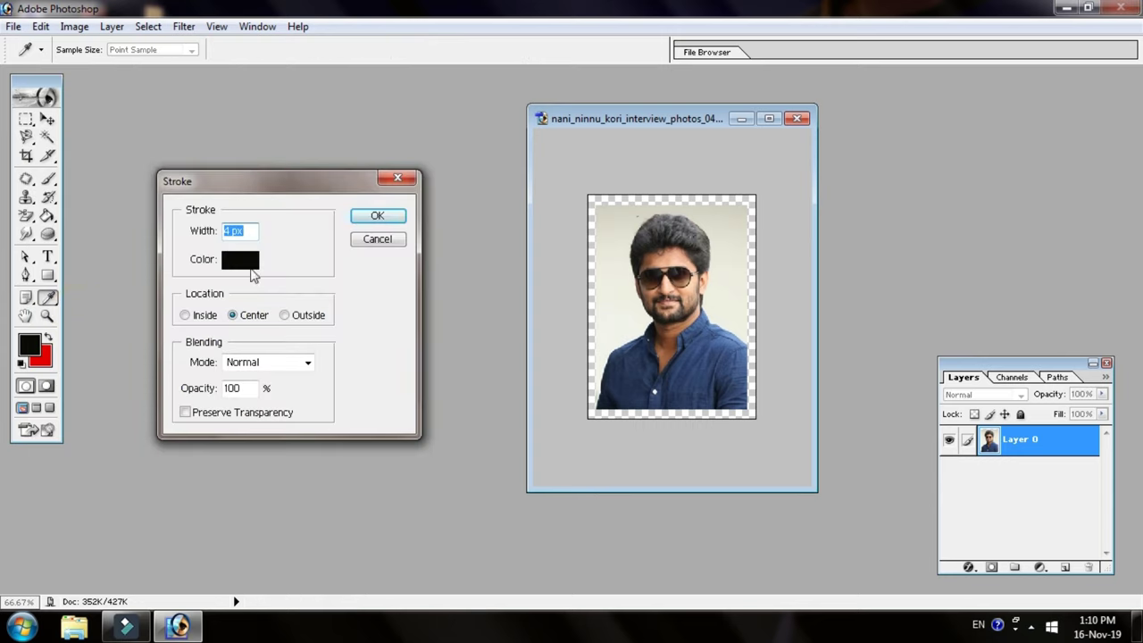
click(250, 261)
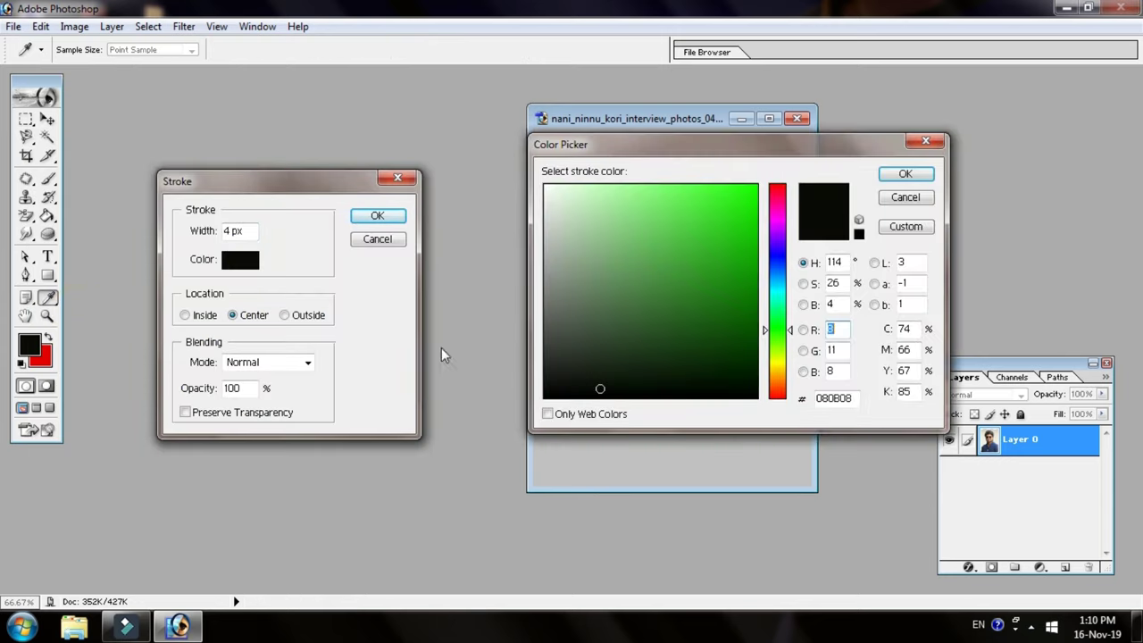
click(604, 394)
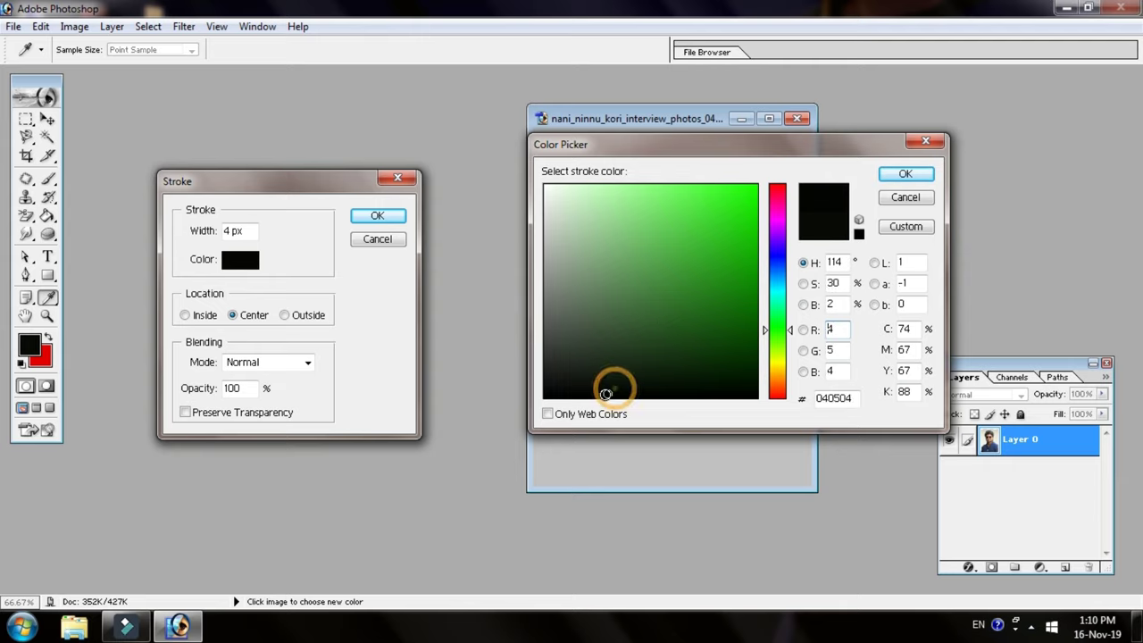
click(902, 177)
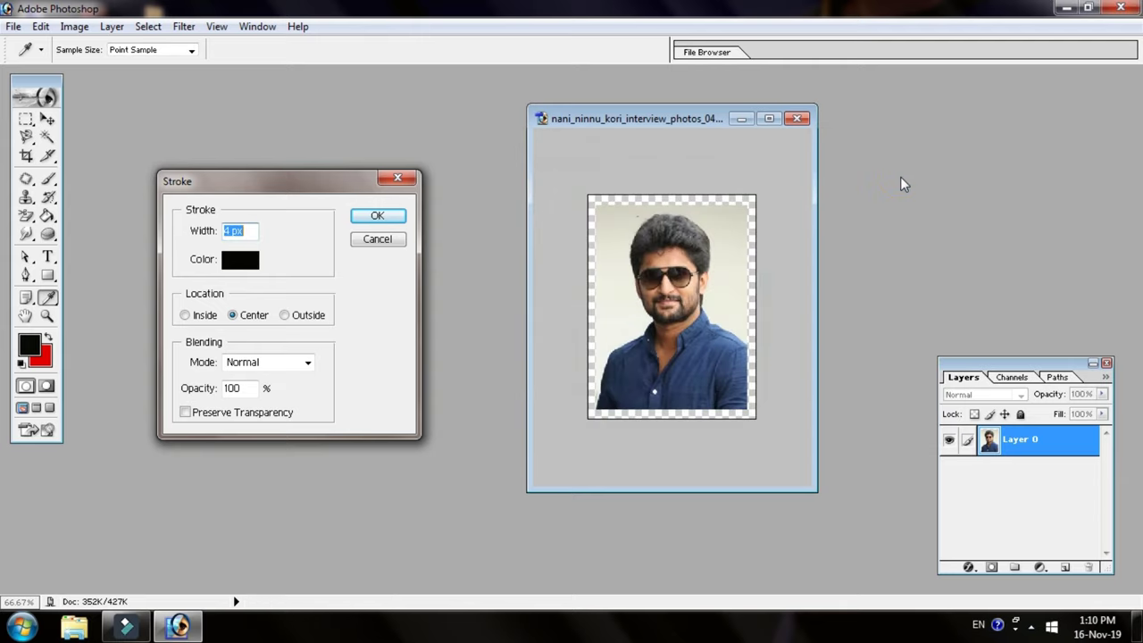
click(254, 230)
drag(225, 231, 246, 233)
text(5)
click(382, 217)
key(c)
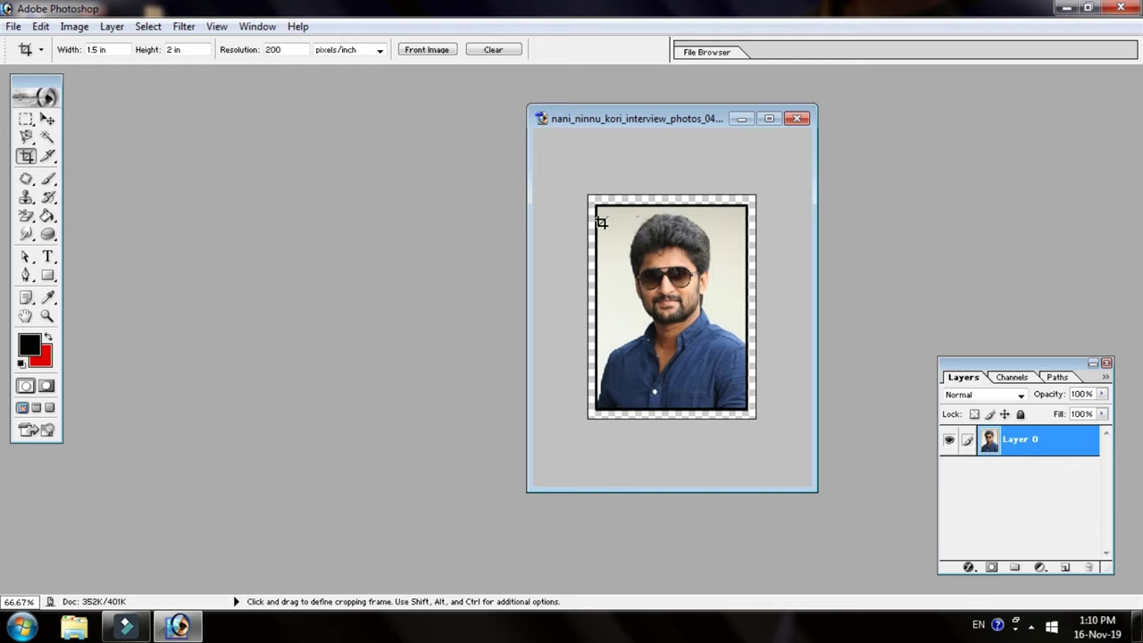
drag(664, 117, 760, 98)
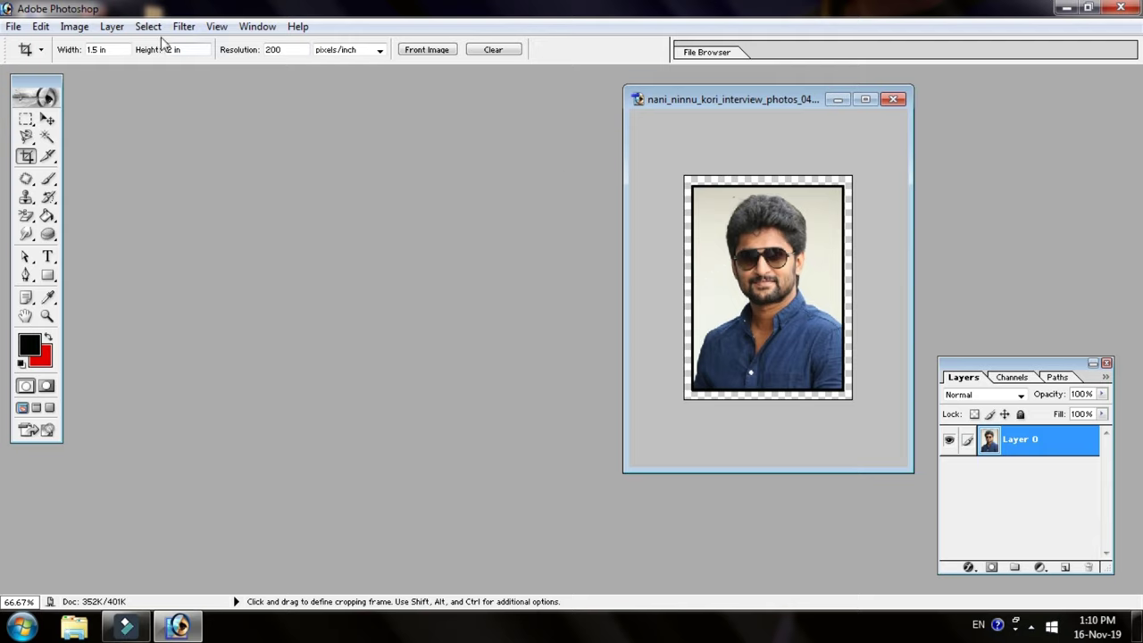
click(42, 27)
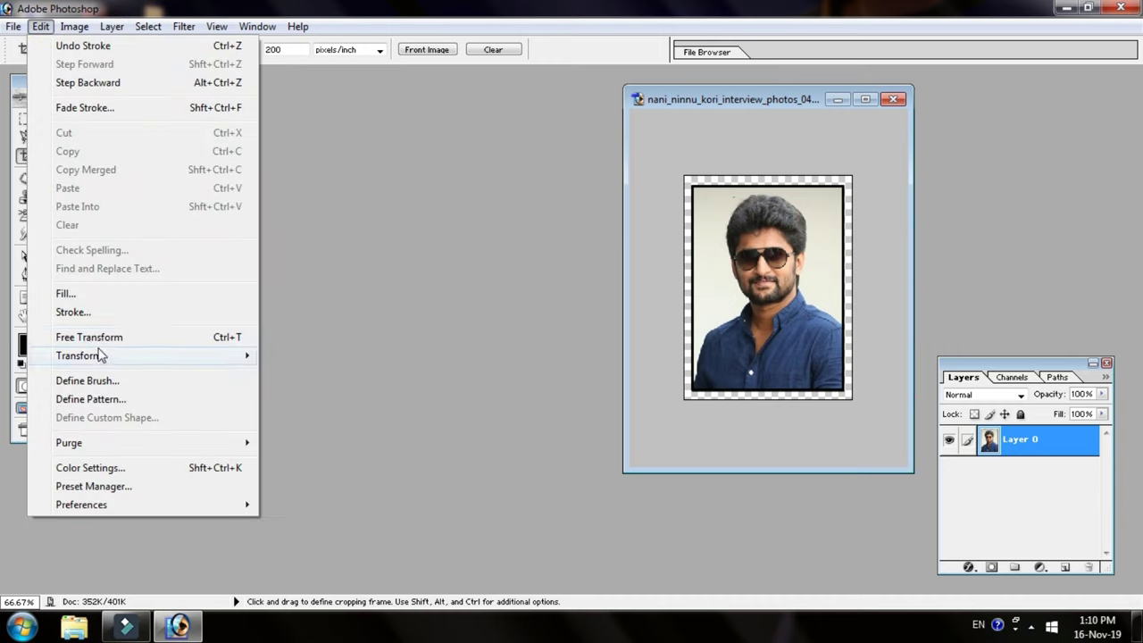
Step: Define the bordered portrait as a pattern named 'n' and move the window right
click(131, 399)
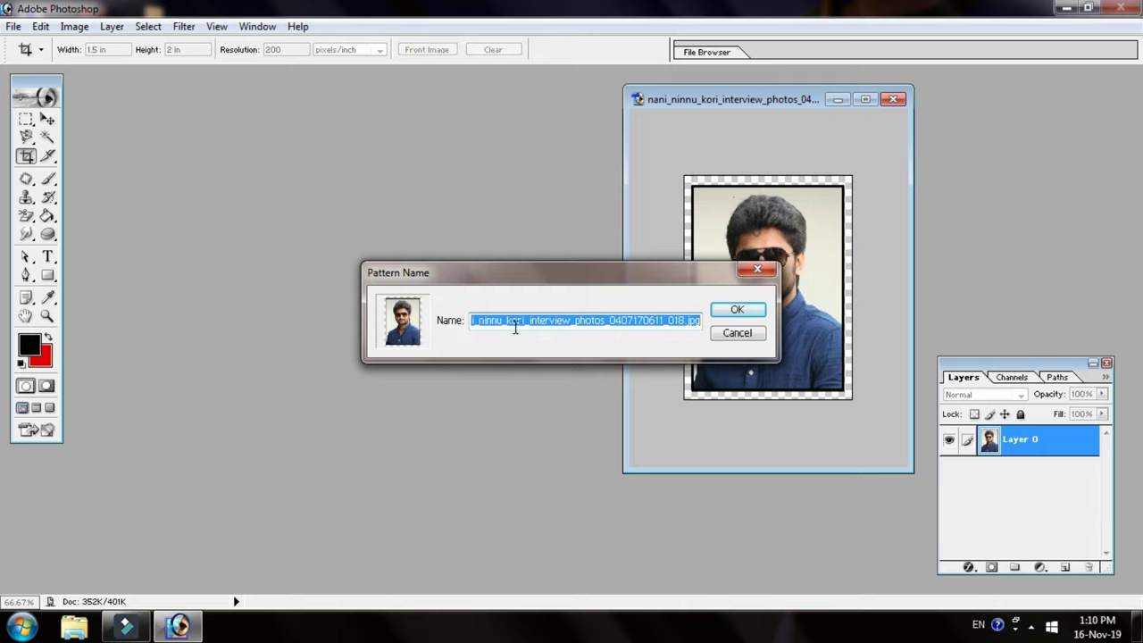
text(nani)
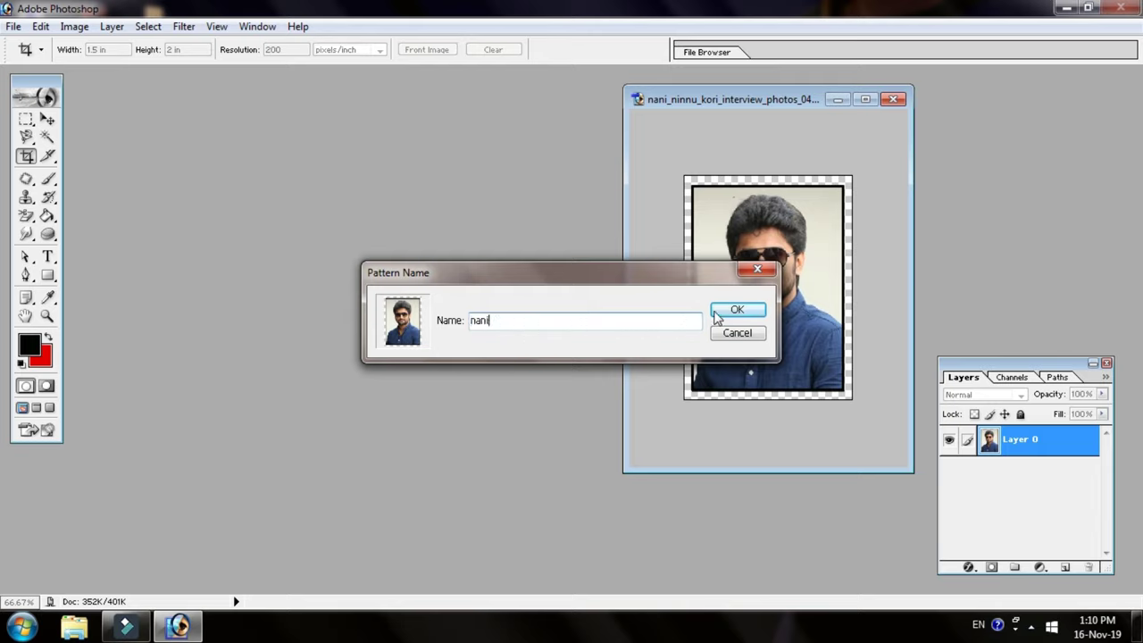
click(721, 310)
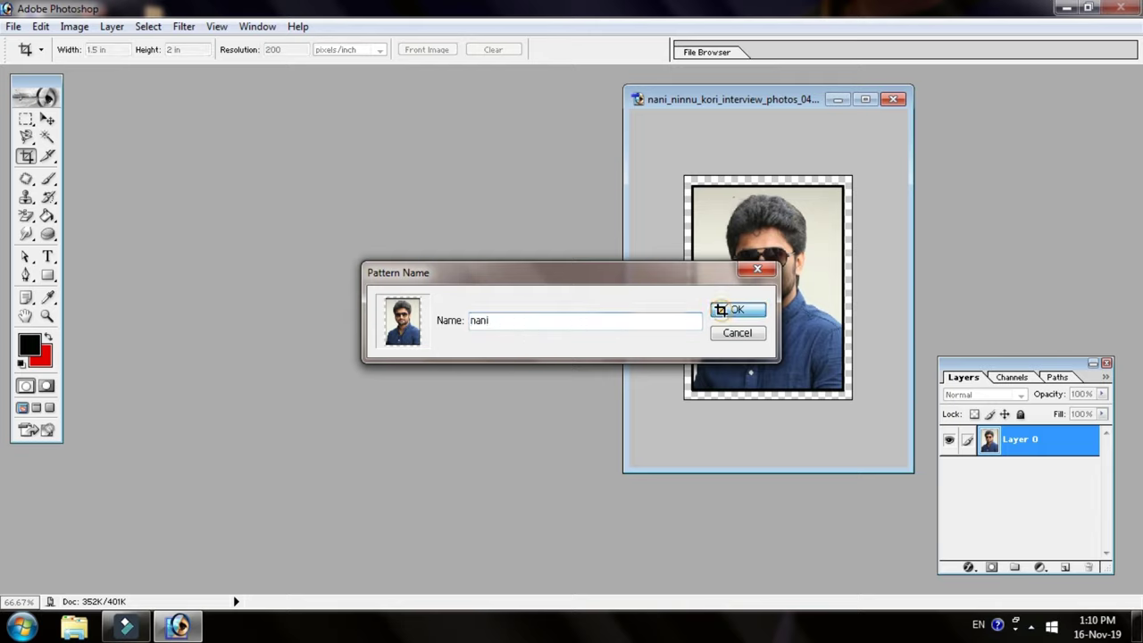
drag(741, 95, 804, 95)
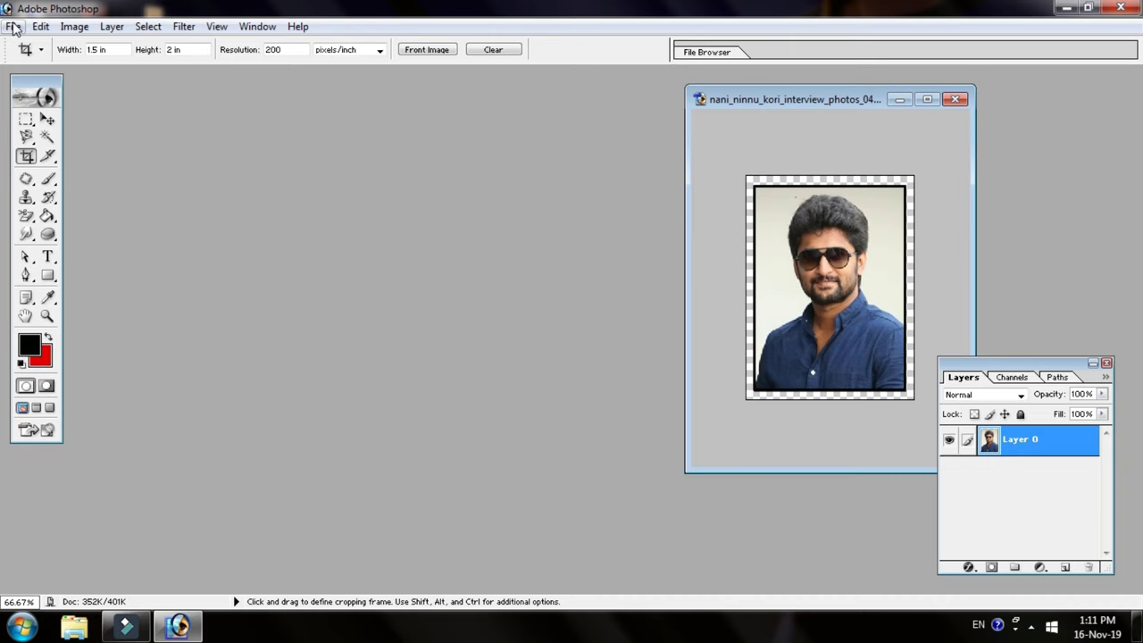
Step: Start a new Custom-preset document 1200 px wide, 800 px high, at 200 pixels/inch
click(13, 26)
click(29, 44)
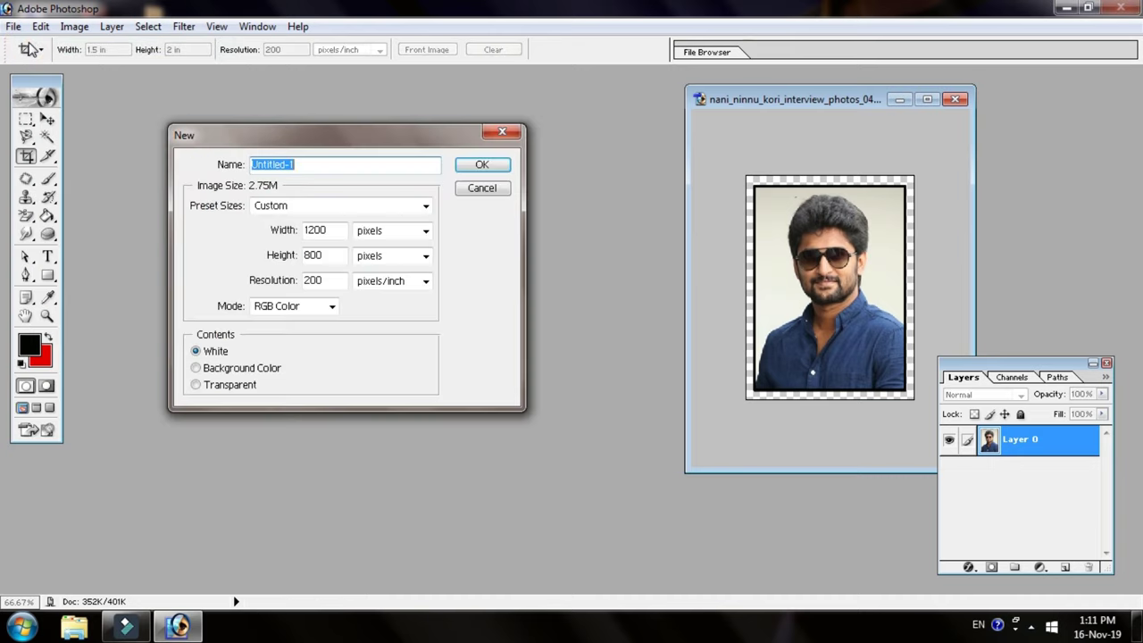
click(335, 207)
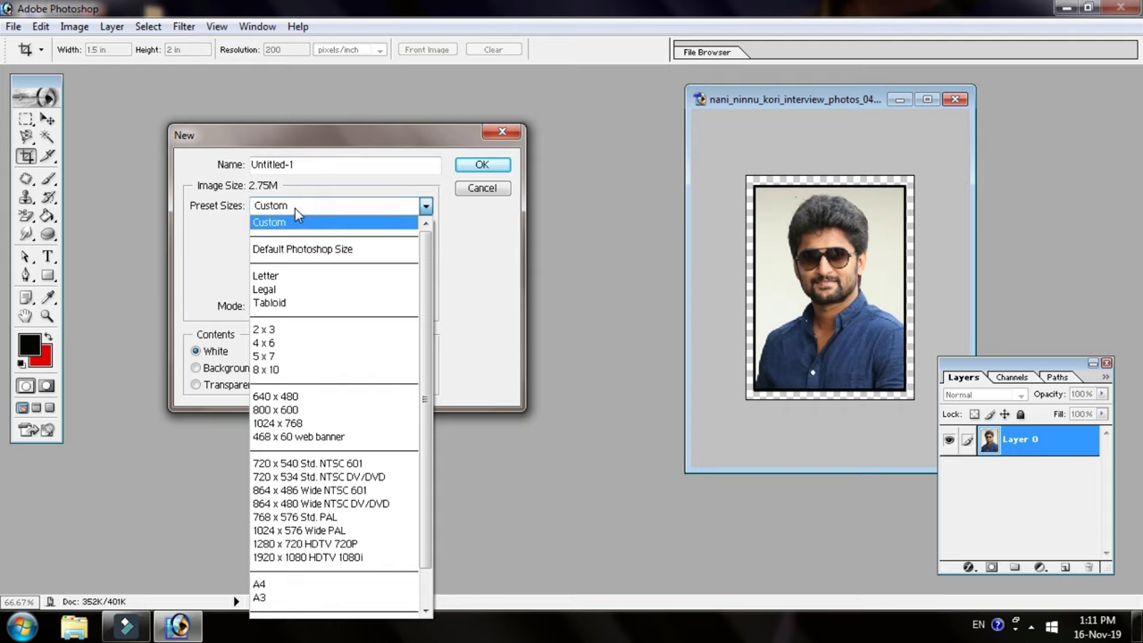
click(278, 225)
double_click(332, 230)
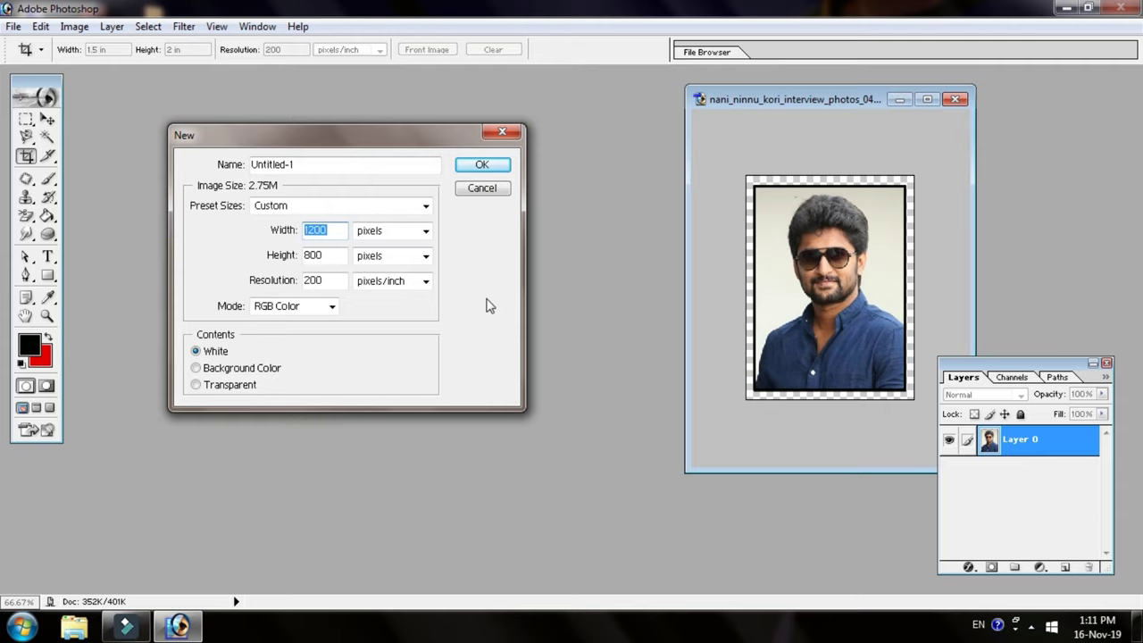
text(1200)
double_click(334, 257)
text(800)
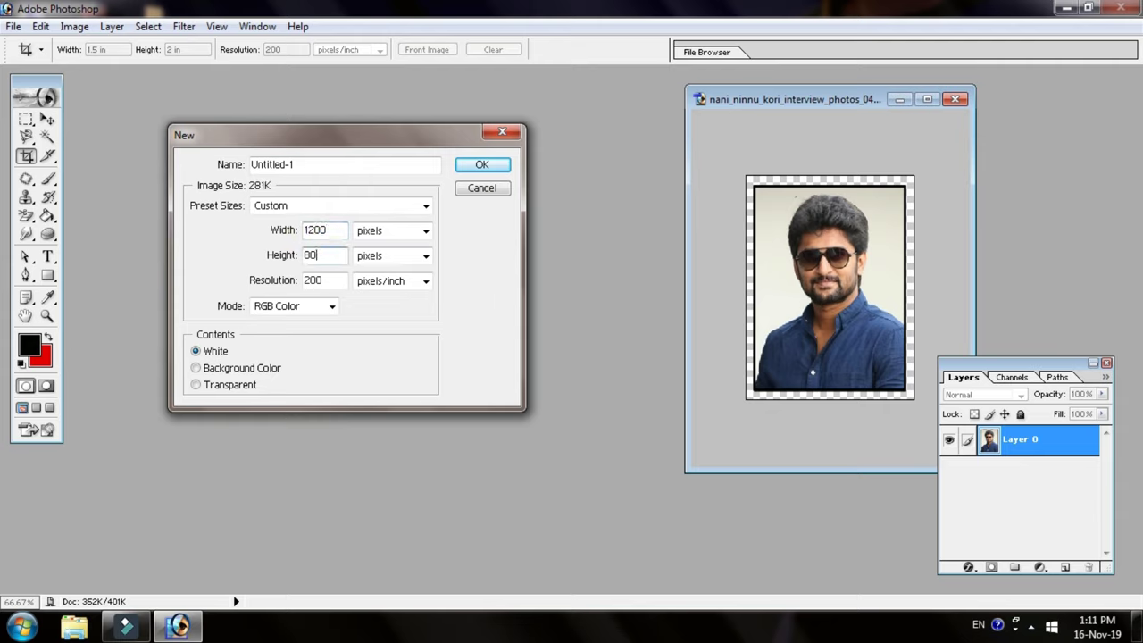
double_click(331, 283)
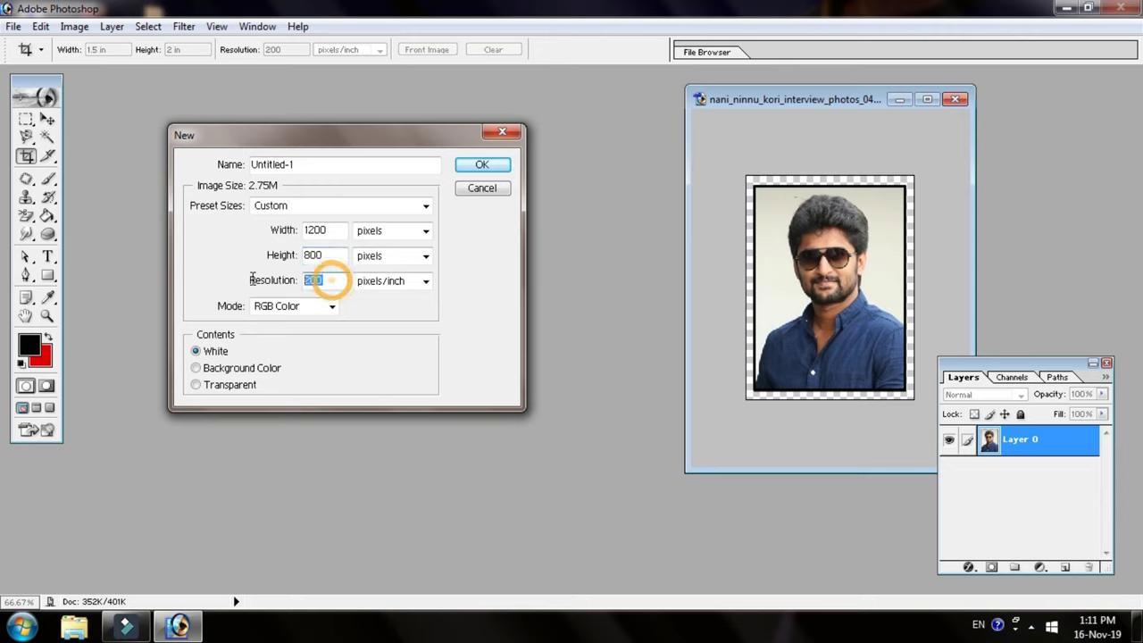
text(20)
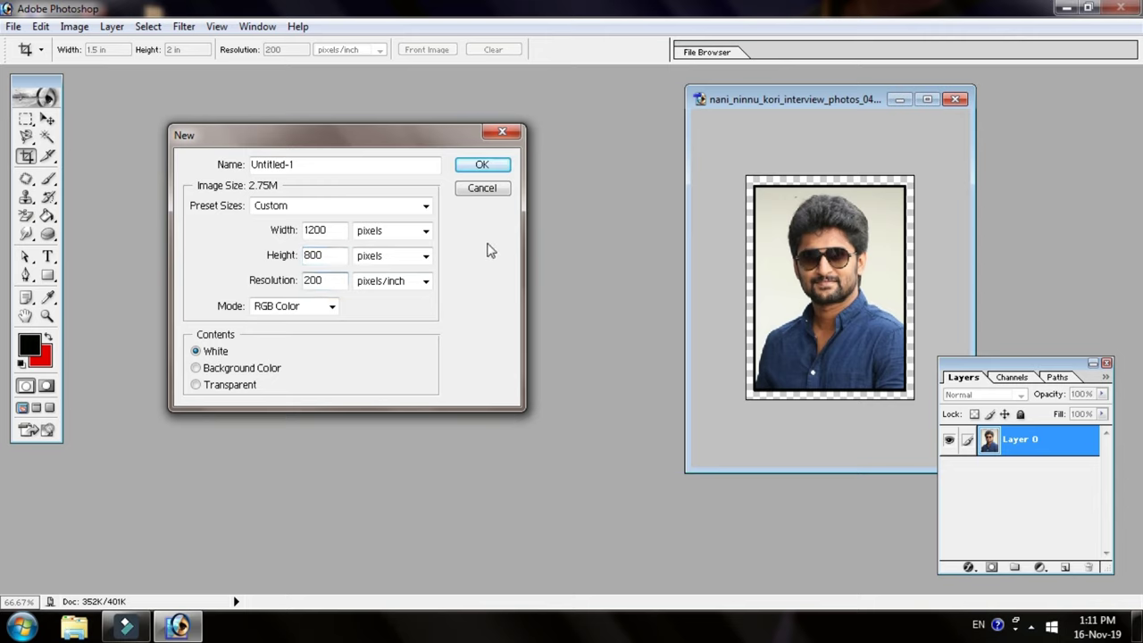
Step: Keep width and height in pixels and set the new document's contents to White
click(426, 231)
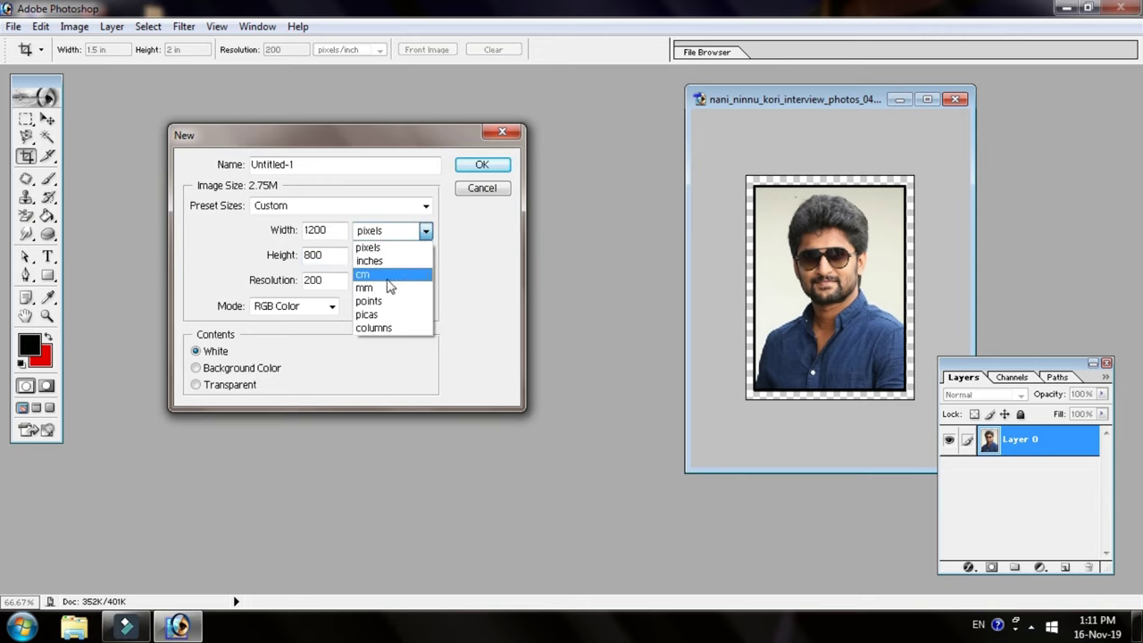
click(428, 230)
click(428, 230)
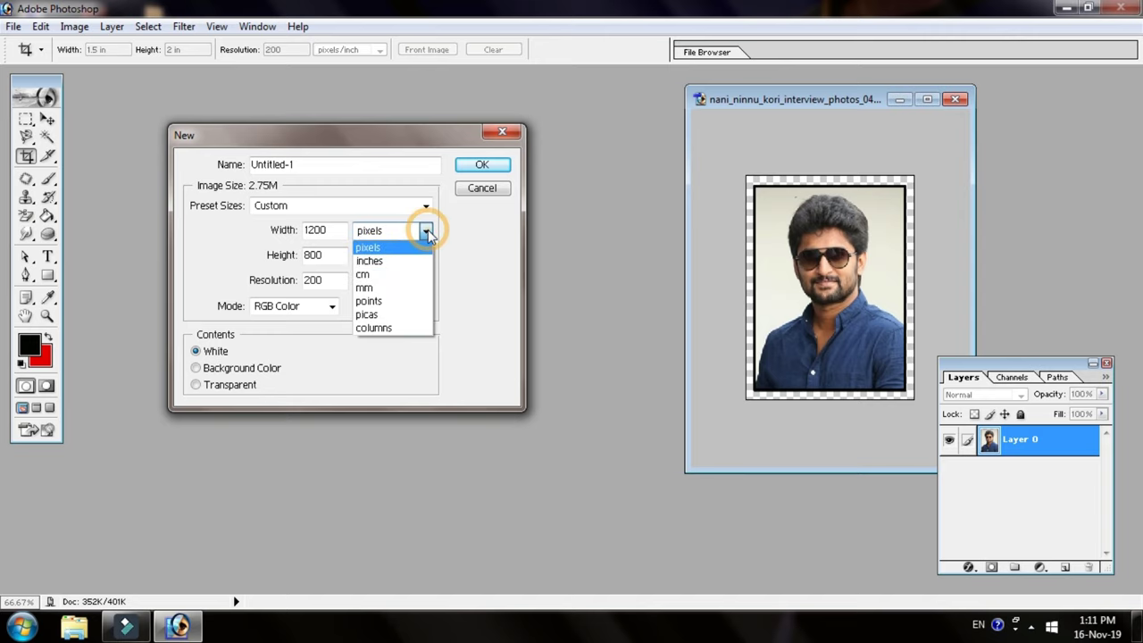
click(428, 230)
click(426, 257)
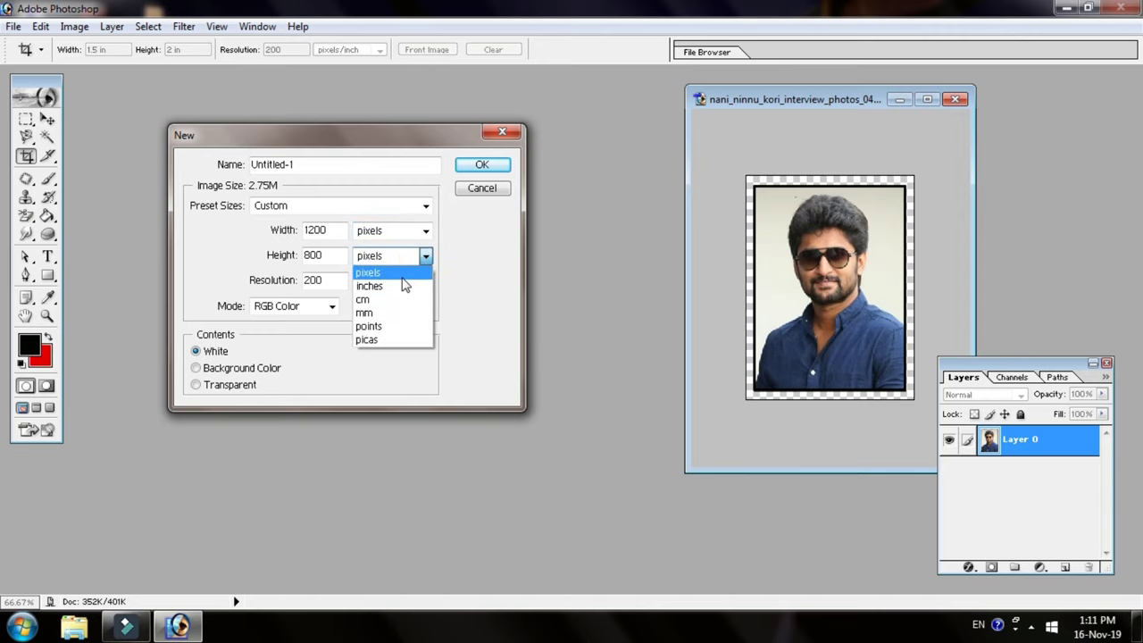
click(399, 272)
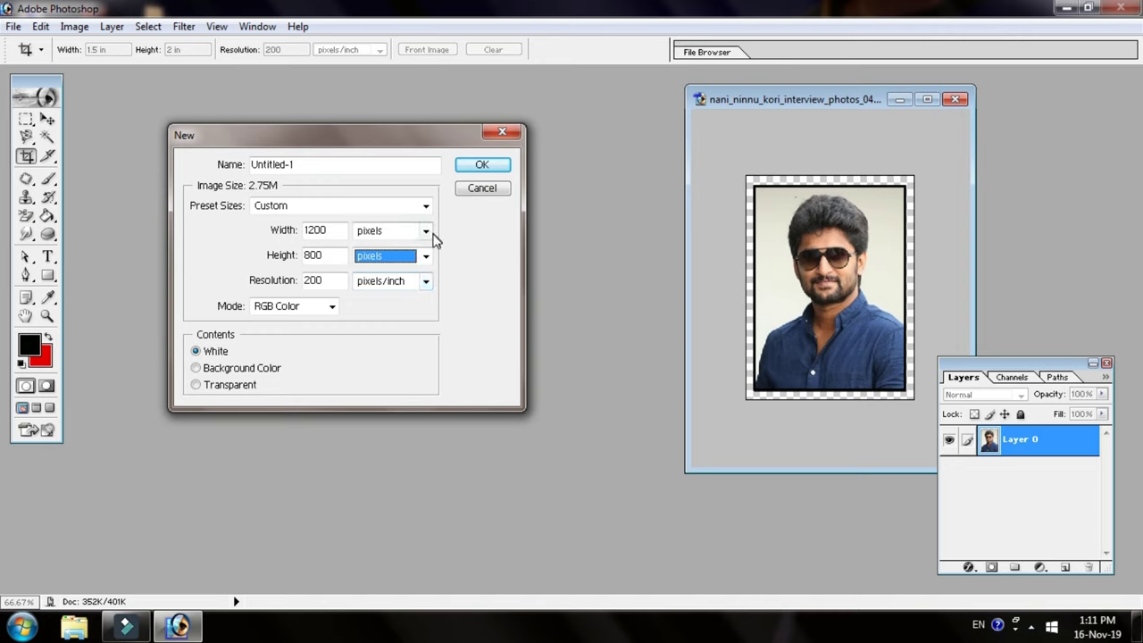
click(427, 230)
click(427, 231)
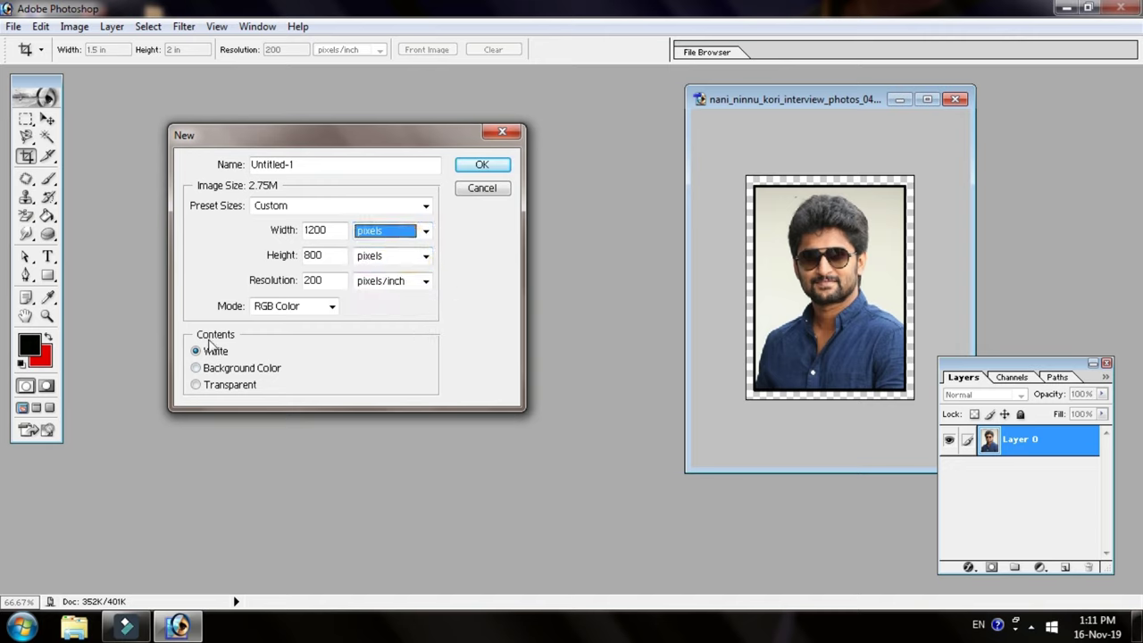
click(194, 368)
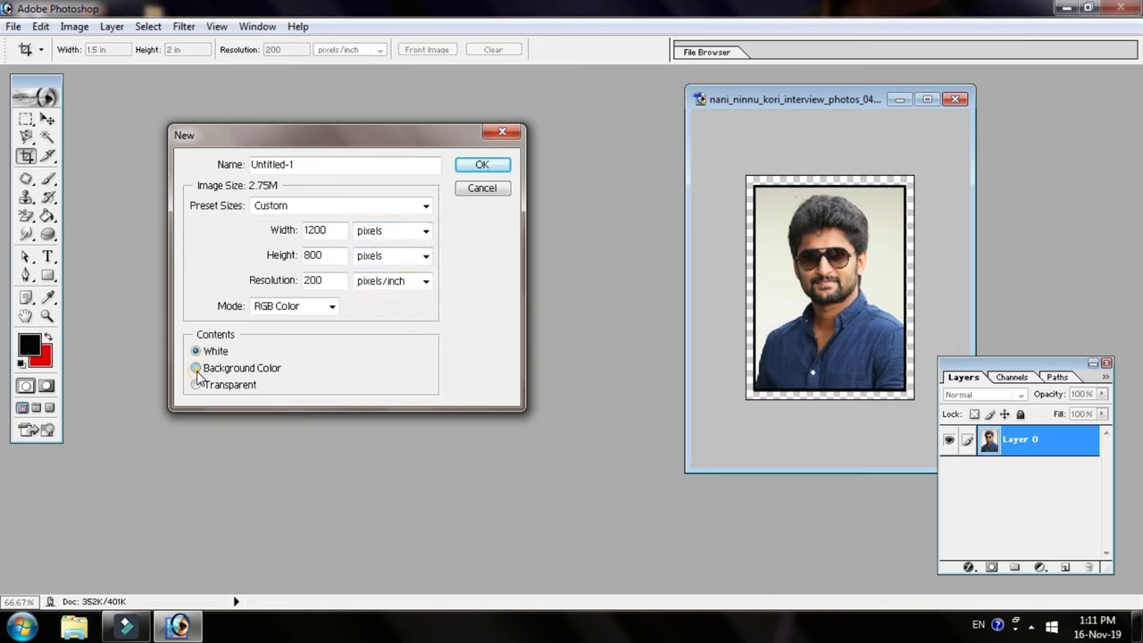
click(196, 351)
click(196, 352)
Step: Create the white Untitled-1 canvas, drag the portrait window to the right edge, reselect Untitled-1
click(482, 166)
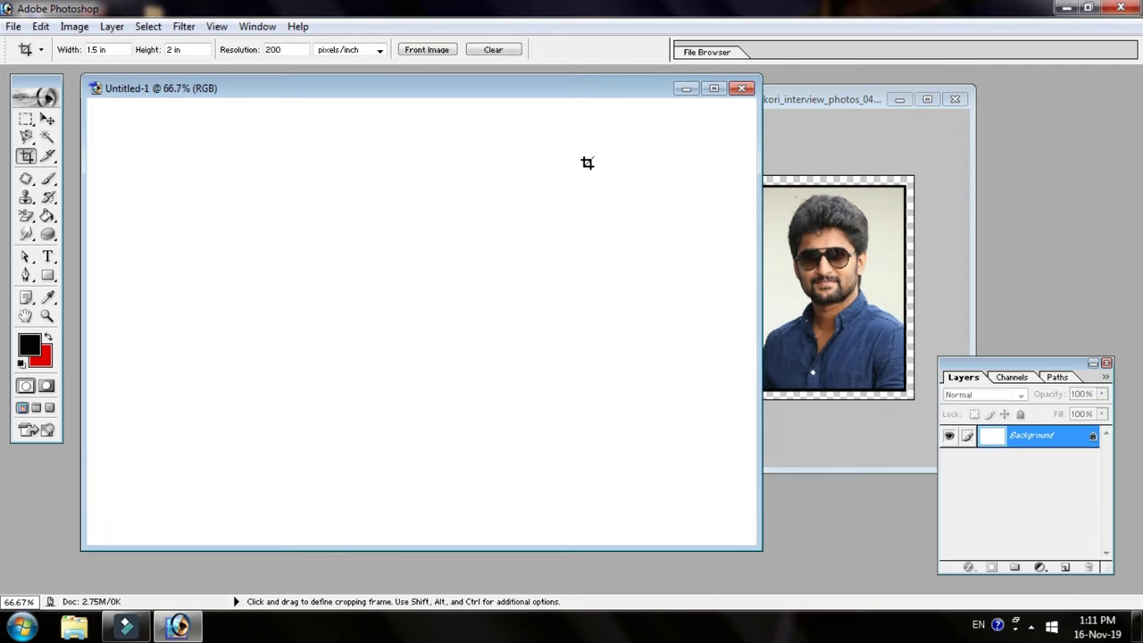
click(850, 98)
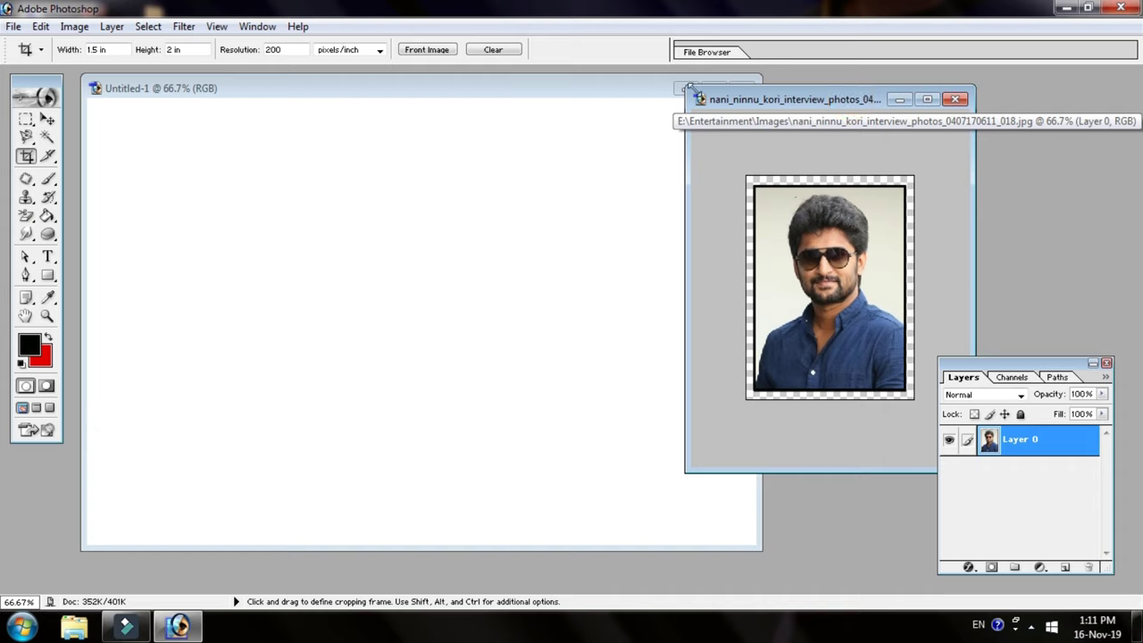
drag(740, 96, 956, 87)
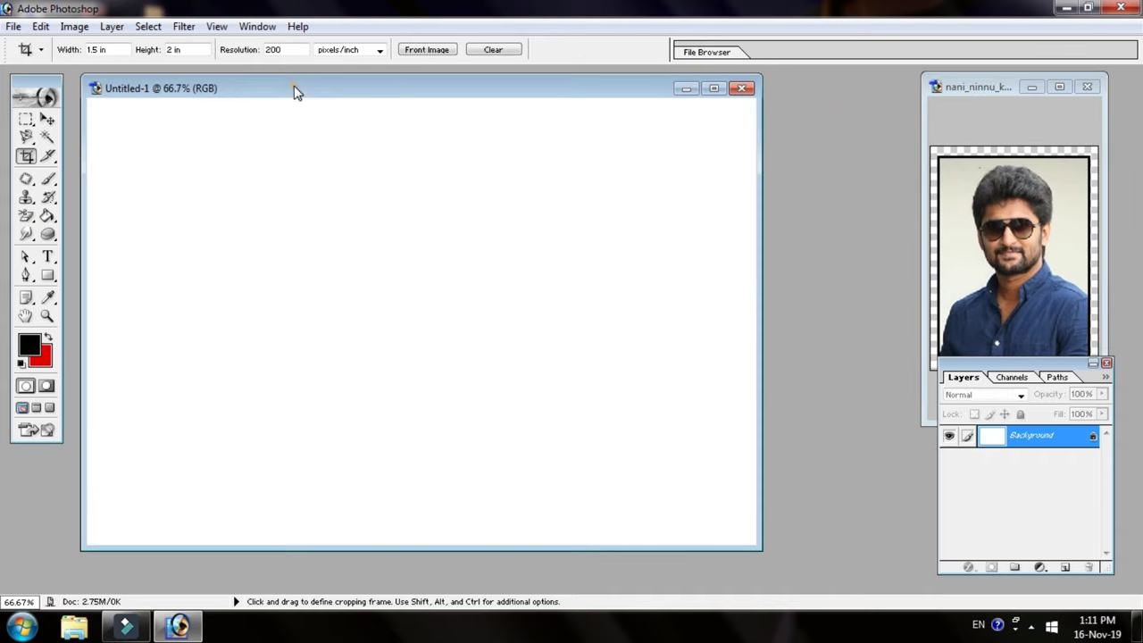
click(296, 89)
click(353, 92)
Step: Fill Untitled-1 with the custom portrait pattern via Edit > Fill, Use: Pattern
click(40, 26)
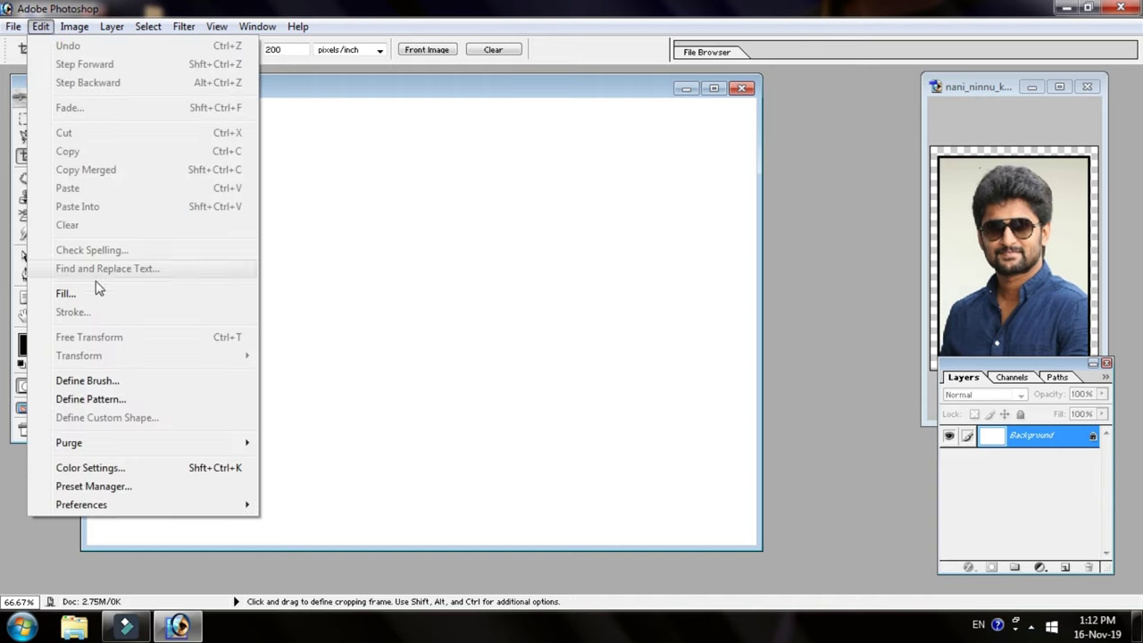
click(94, 294)
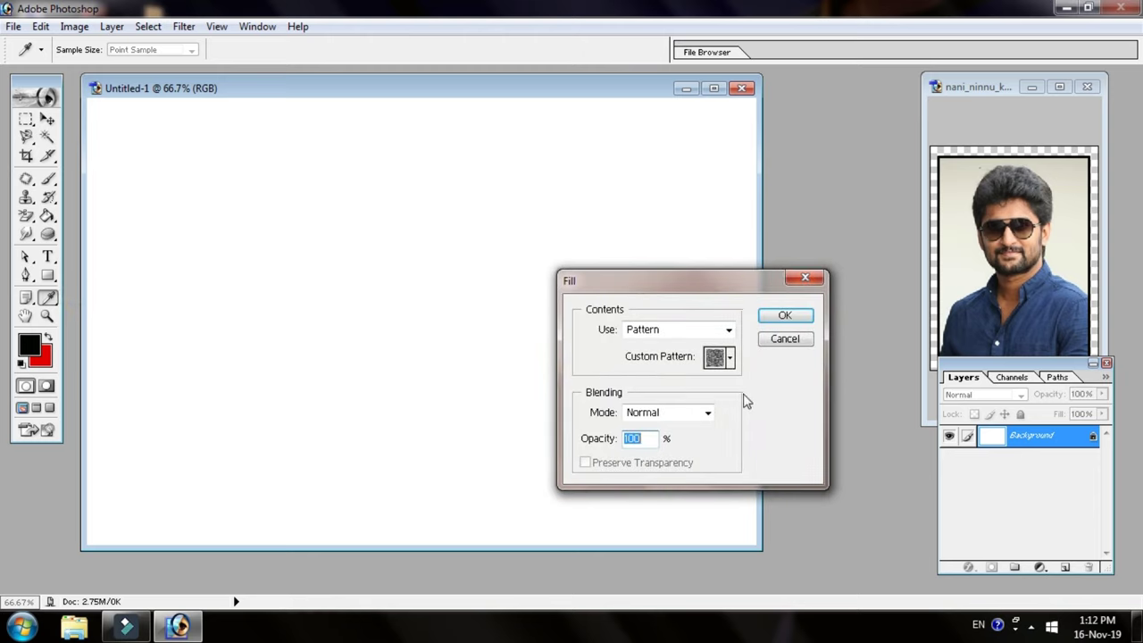
drag(608, 288, 658, 241)
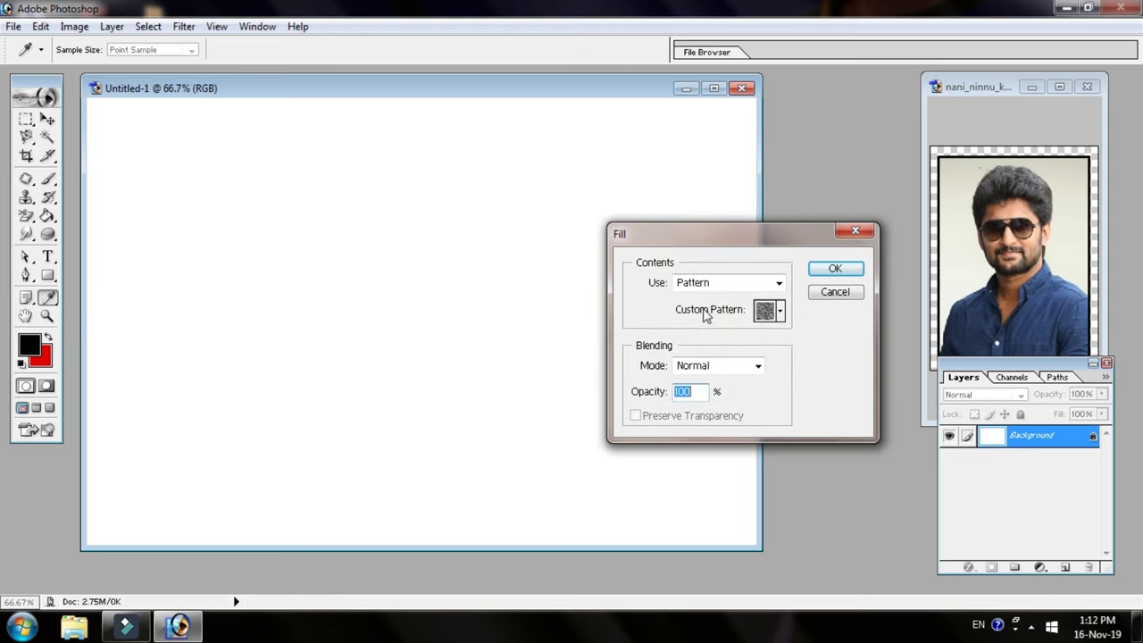
click(759, 284)
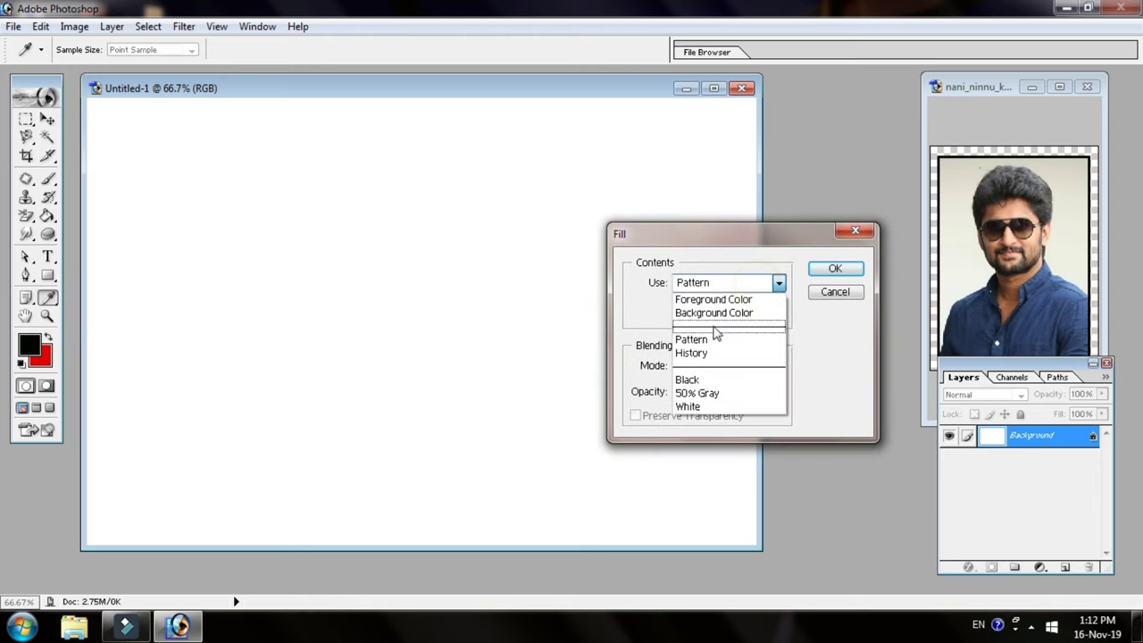
click(715, 340)
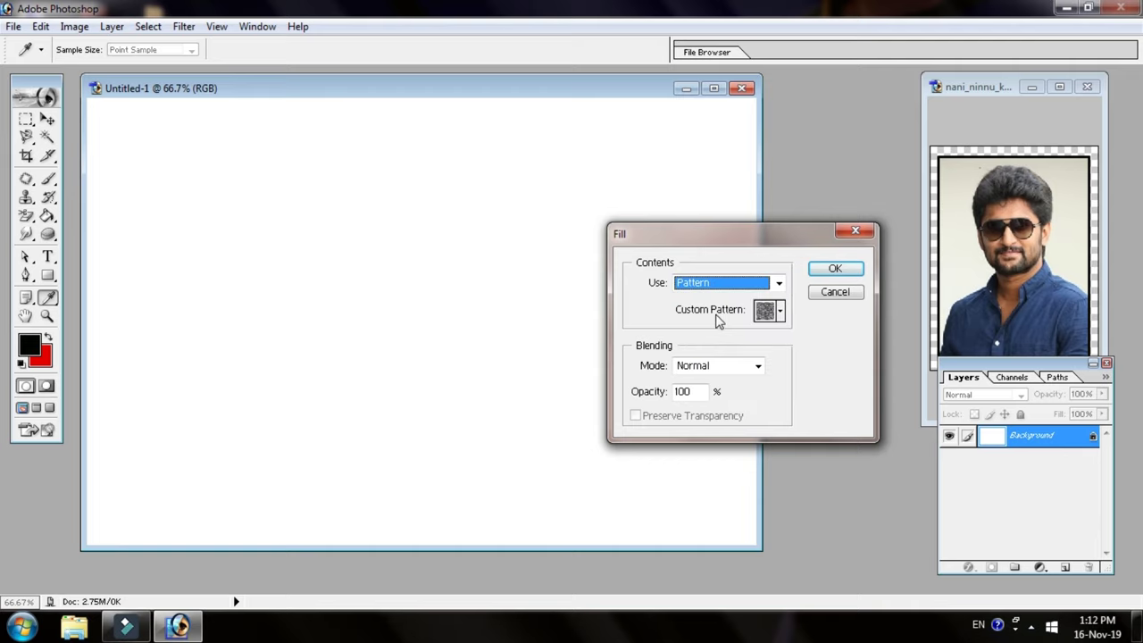
click(780, 310)
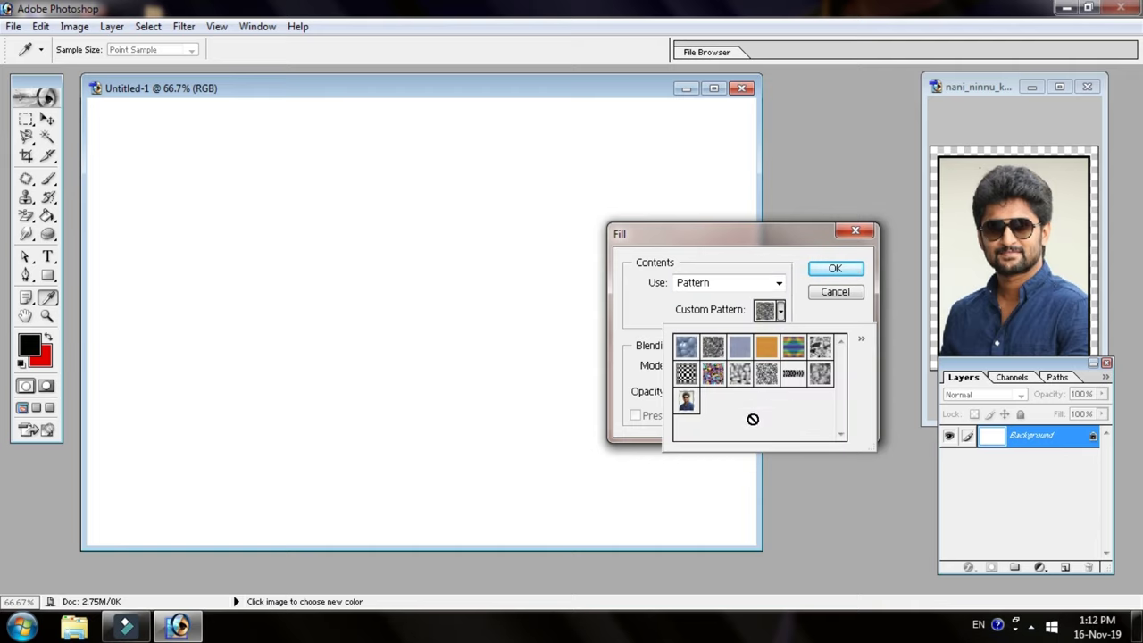
click(686, 404)
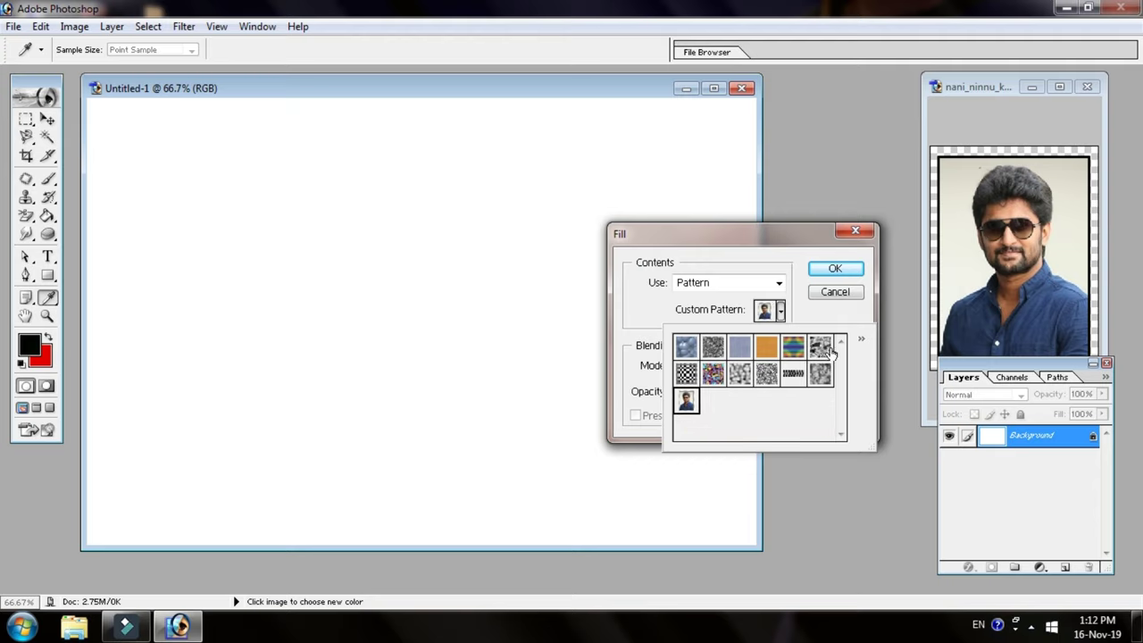
click(835, 268)
key(c)
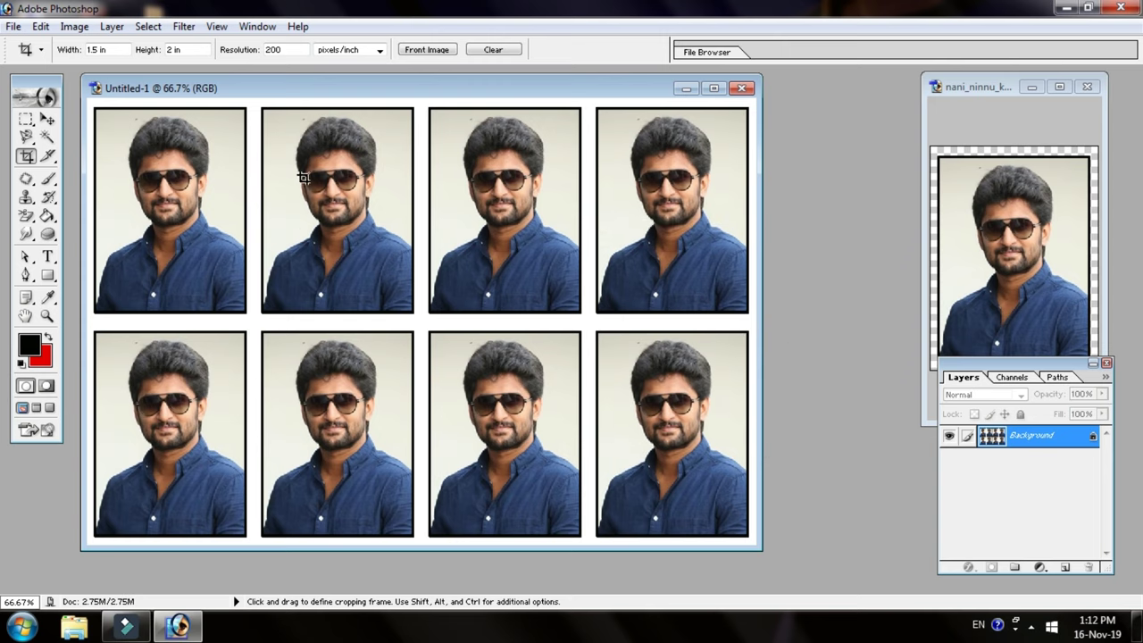